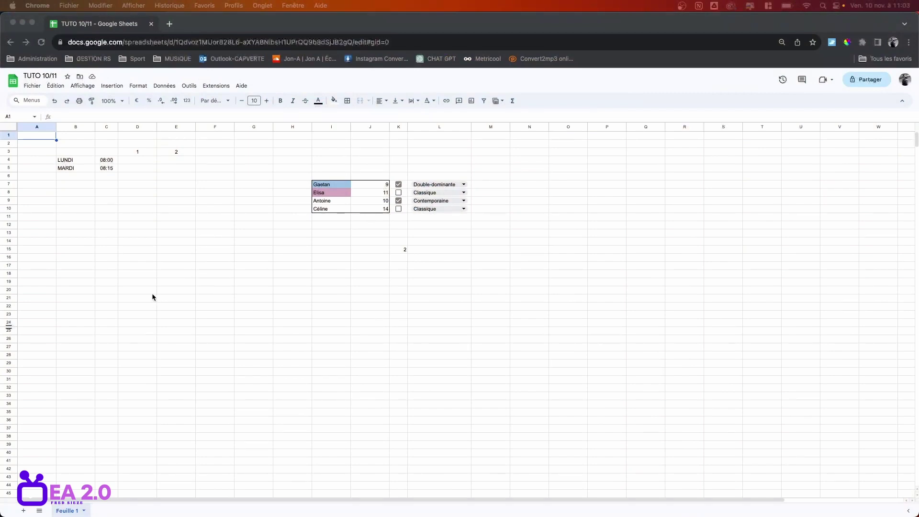
Auto-fill weekdays LUNDI through SAMEDI down the column, then clear MERCREDI to SAMEDI
left_click(77, 161)
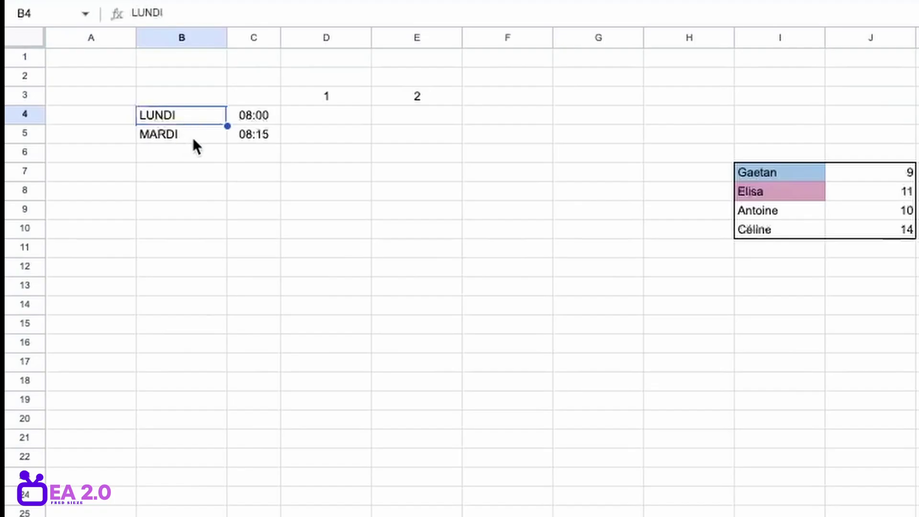
left_click(193, 136, "shift")
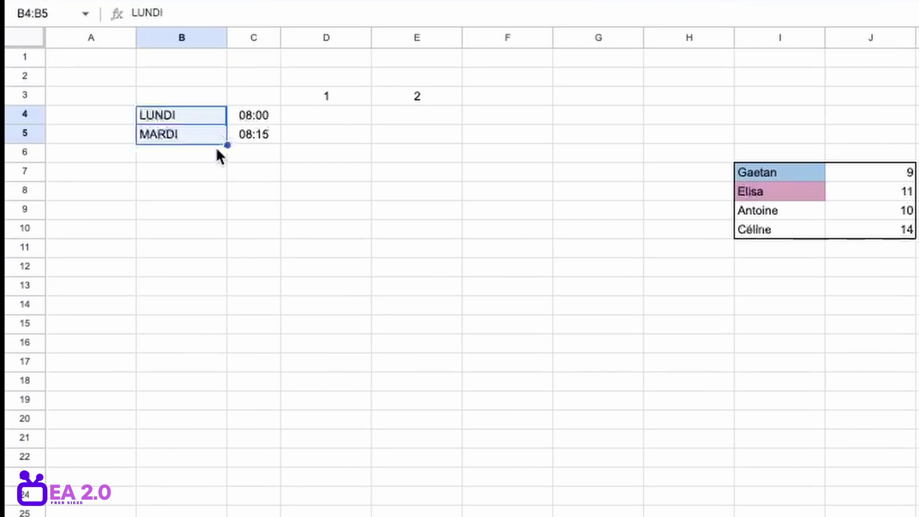
left_click_drag(228, 145, 228, 211)
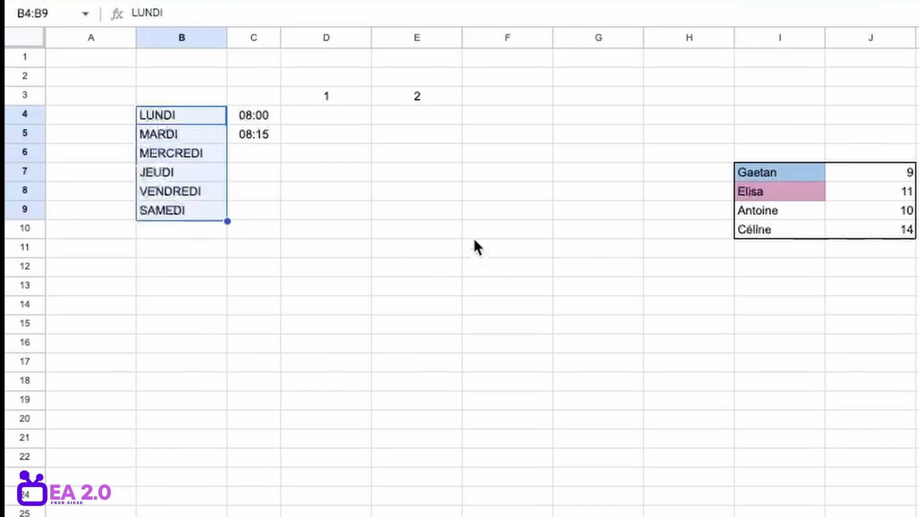
left_click_drag(452, 282, 421, 266)
left_click(219, 154)
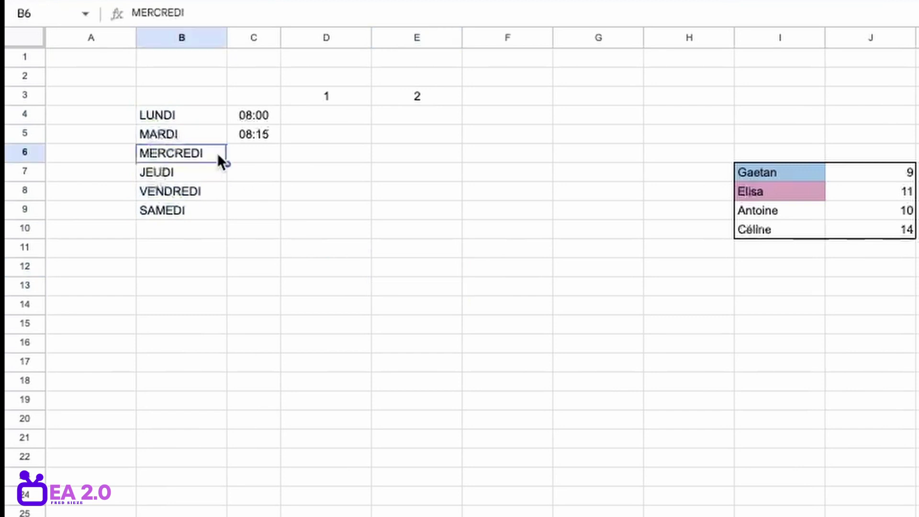
key("shift+Down")
key("shift+Down")
key("shift+Down")
key("Delete")
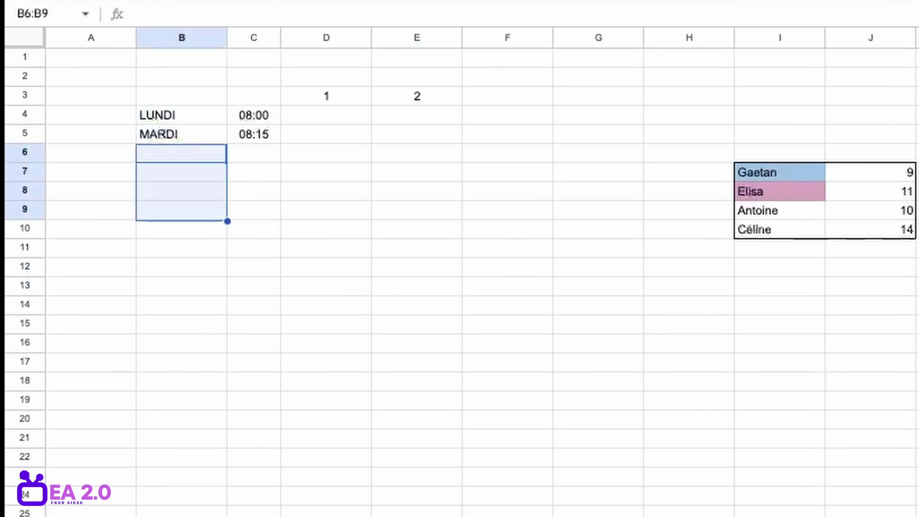
Auto-fill 15-minute times from 08:00 to 13:00, then clear everything from 08:15 onward
left_click(254, 115)
left_click(263, 141, "shift")
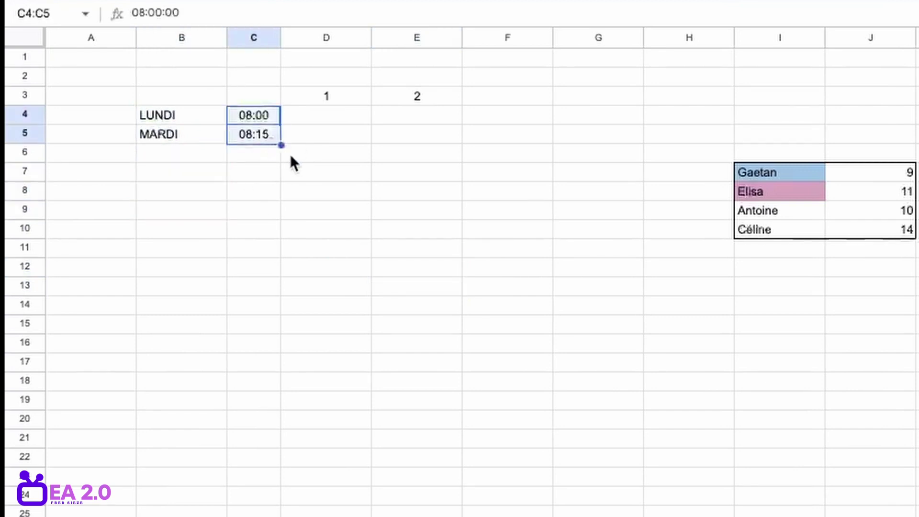
left_click_drag(278, 144, 305, 501)
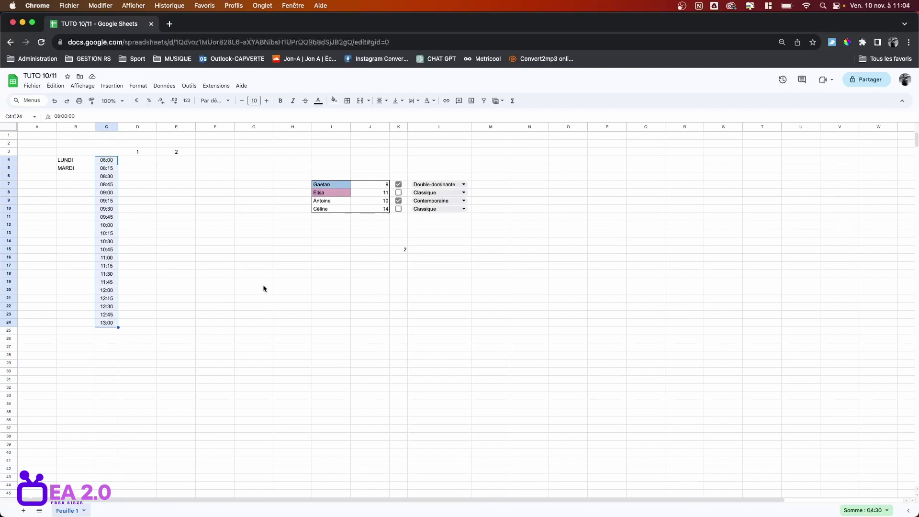
left_click(254, 241)
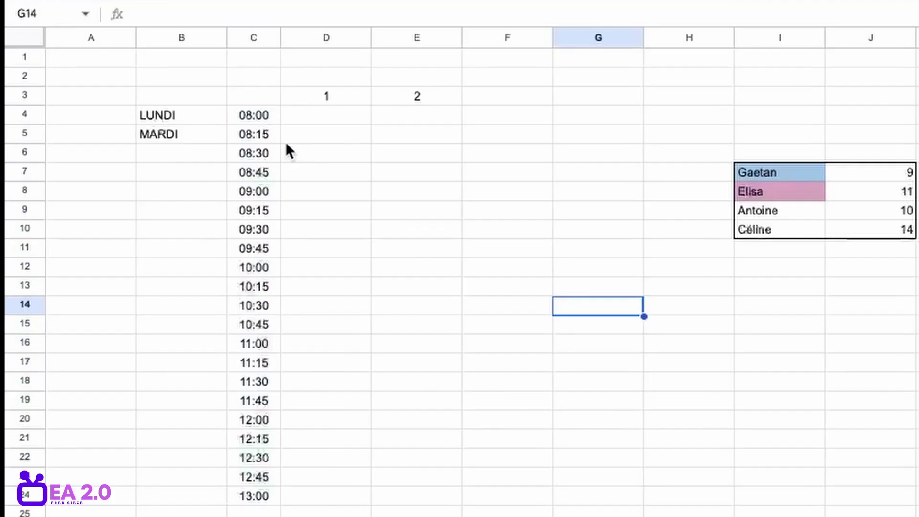
left_click(106, 168, "shift")
left_click(257, 138)
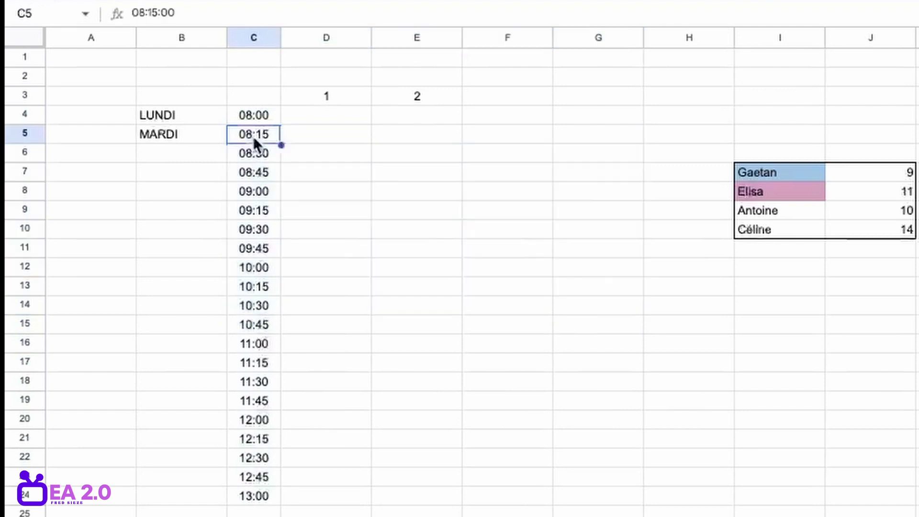
left_click(255, 496, "shift")
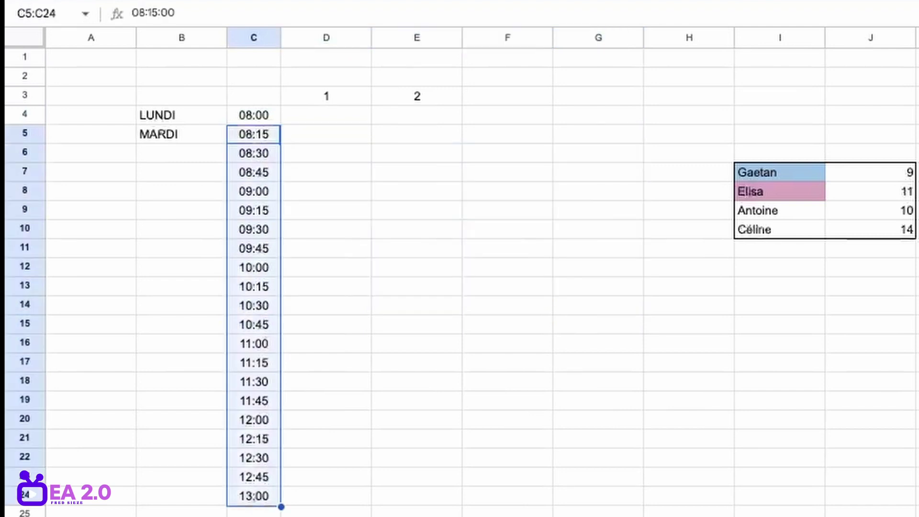
key("Delete")
Enter 08:30 in C5 and fill half-hour times from 08:00 down to 10:00 in C8
left_click(245, 136)
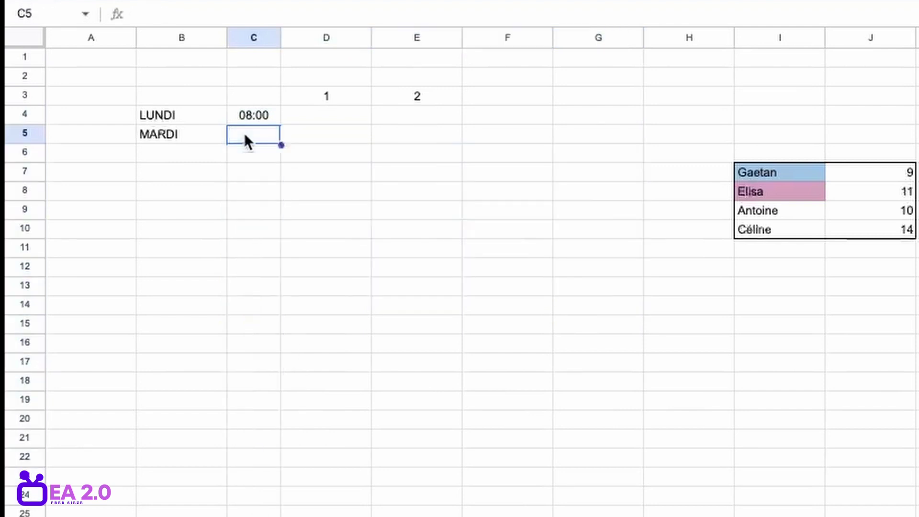
type("08:30")
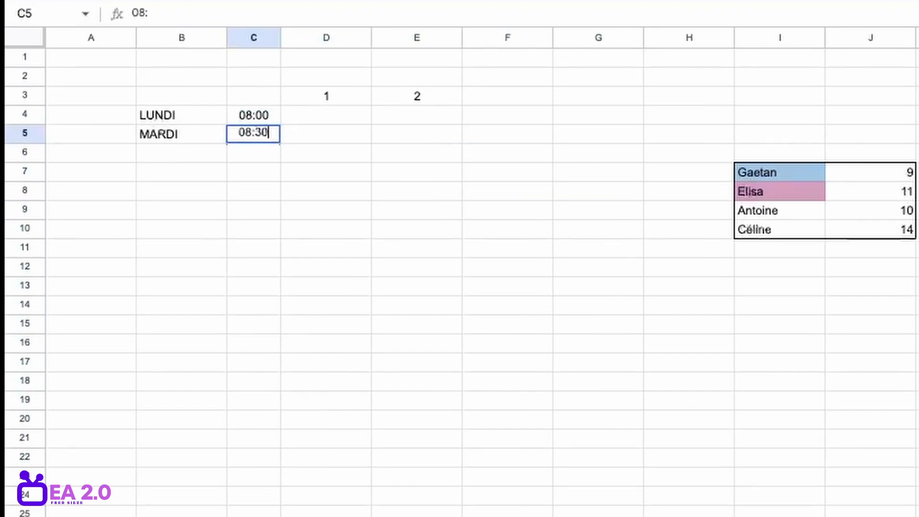
key("Return")
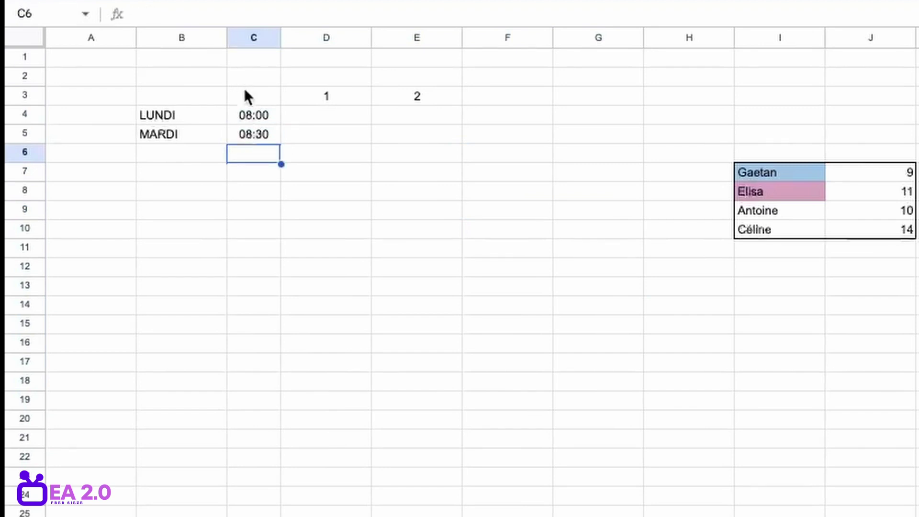
left_click(261, 114)
left_click(260, 136, "shift")
left_click_drag(280, 145, 283, 196)
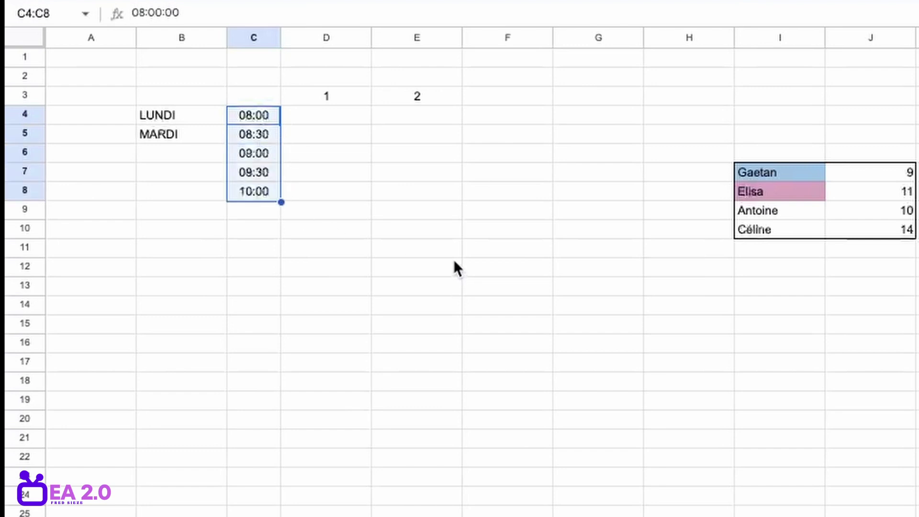
left_click(365, 282)
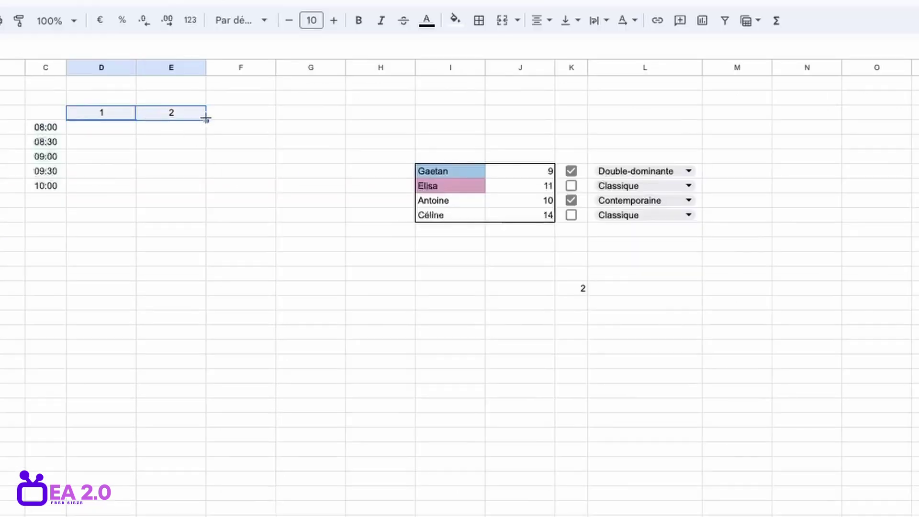
Fill the counting numbers across row 3 to column H, then delete F3:H3
left_click_drag(206, 121, 415, 121)
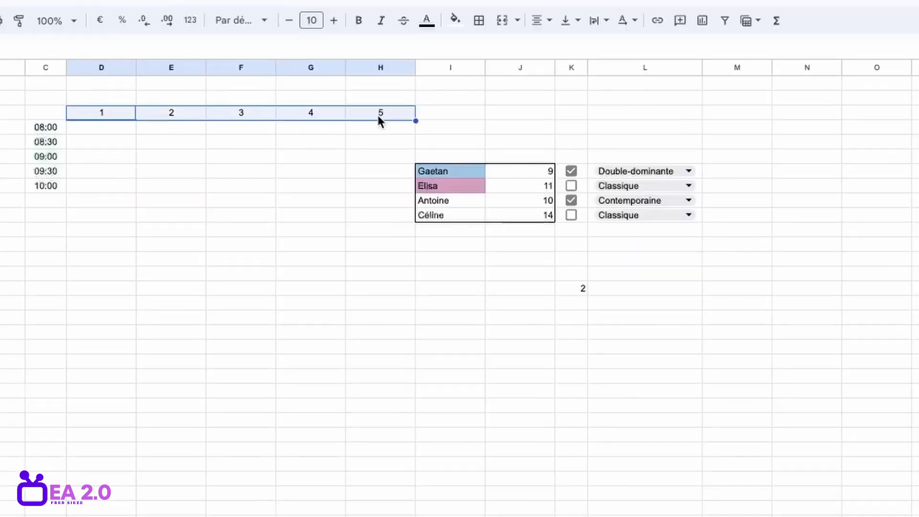
left_click(259, 113)
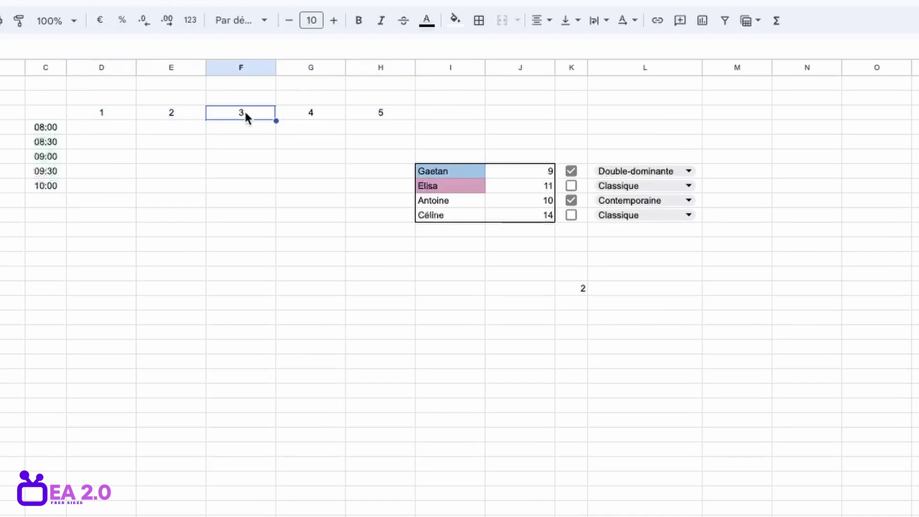
left_click_drag(244, 112, 382, 113)
key("Delete")
Enter 3 in E3 and extend 1, 3 across to H3 as a step-of-2 series
left_click(183, 108)
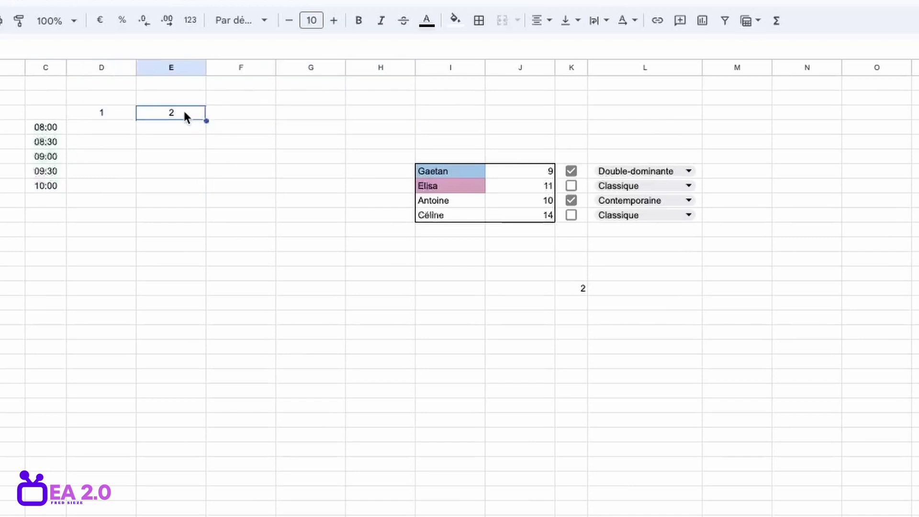
type("3")
left_click(199, 171)
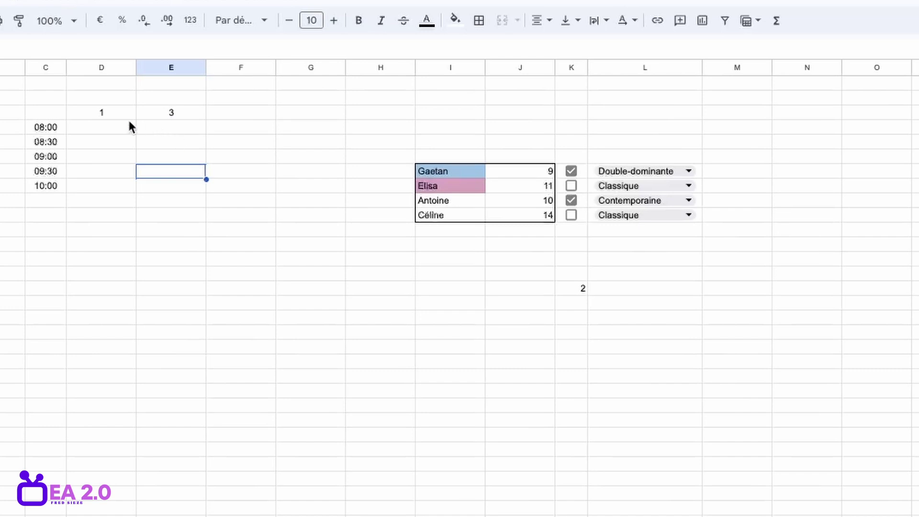
left_click_drag(122, 113, 393, 122)
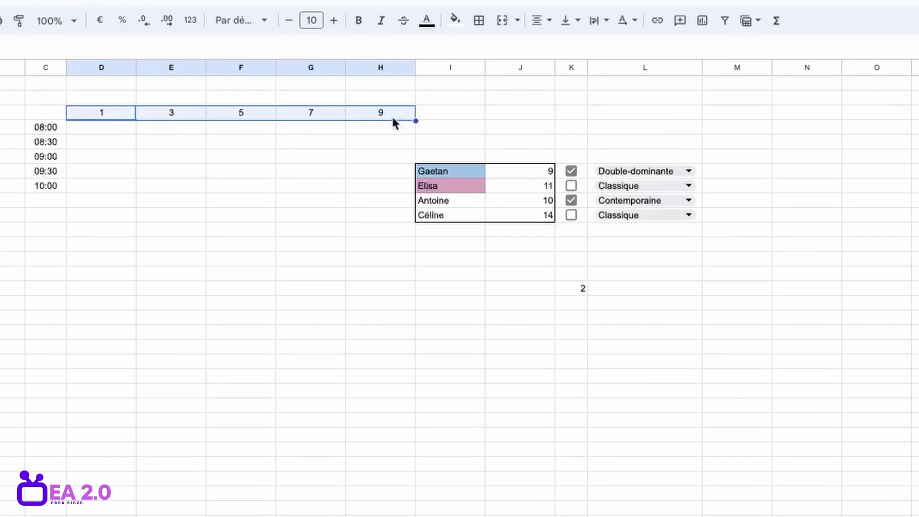
left_click(300, 256)
left_click(188, 116)
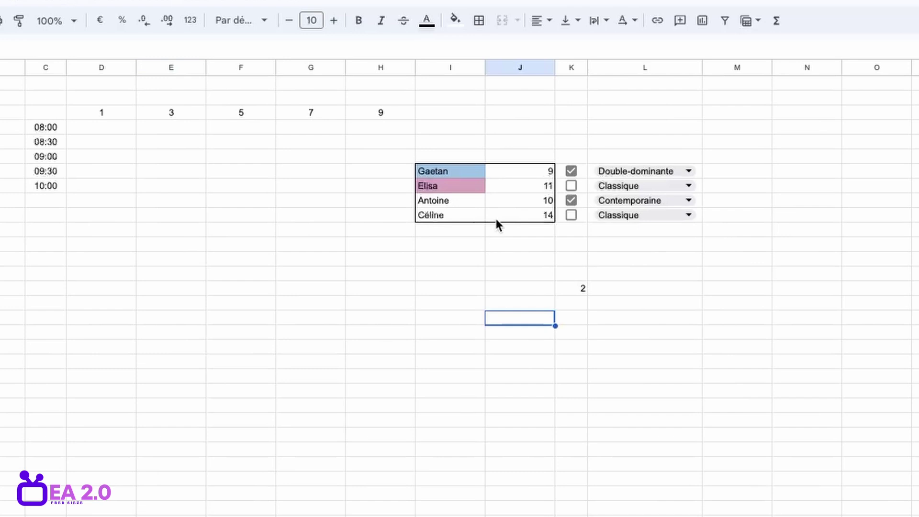
Give the empty block I19:J23 borders on every cell, then remove them
left_click(441, 259)
left_click_drag(532, 320, 552, 340)
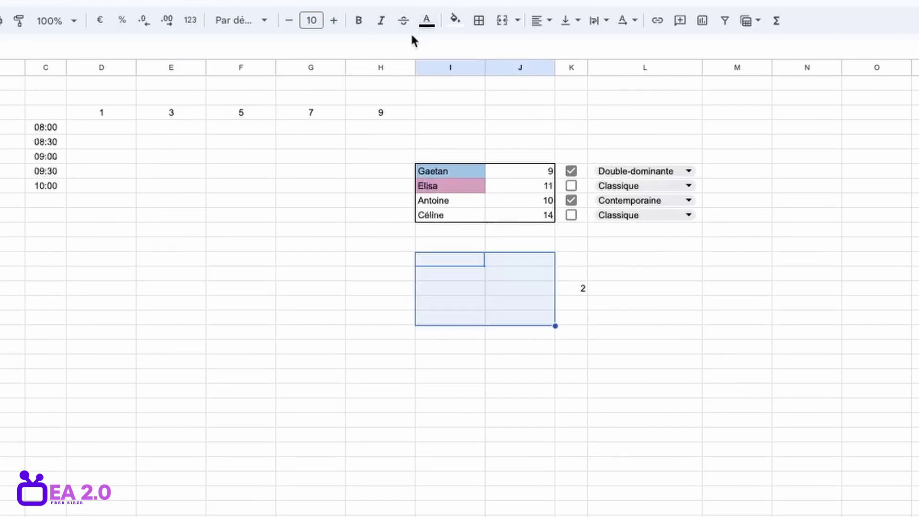
left_click(479, 31)
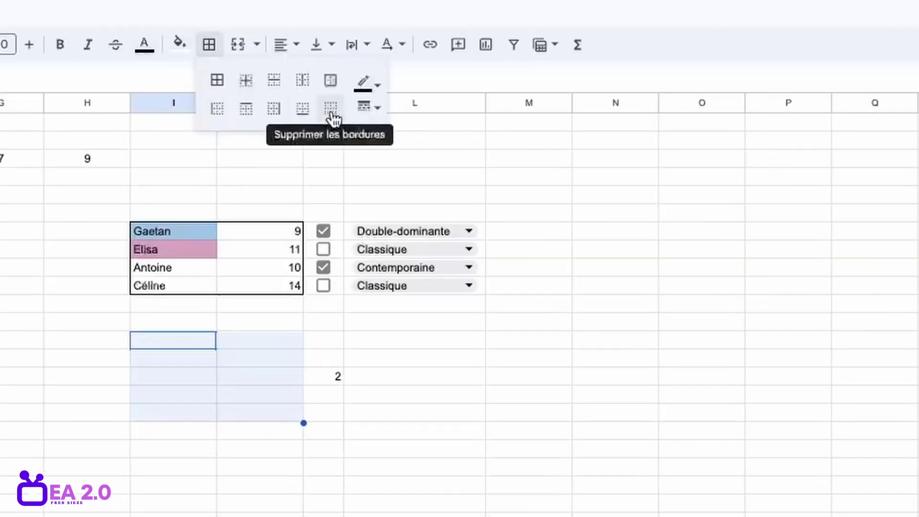
left_click(218, 82)
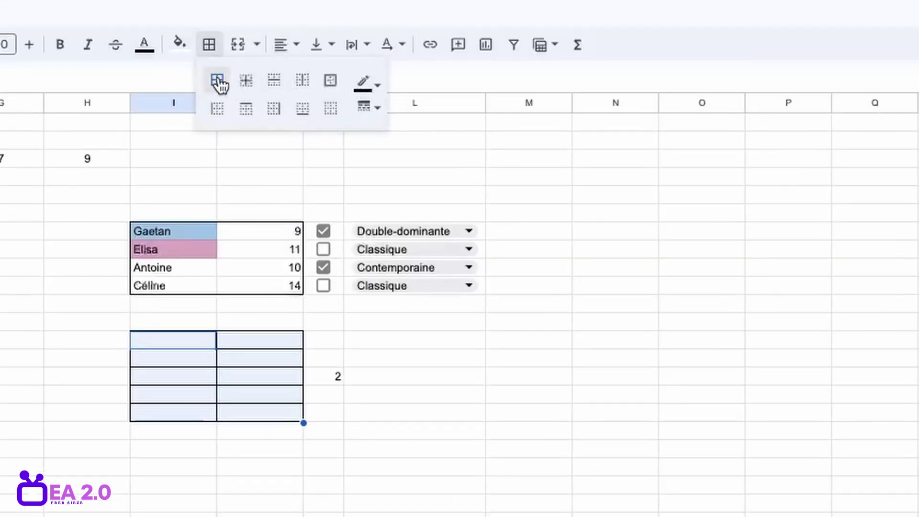
left_click(335, 110)
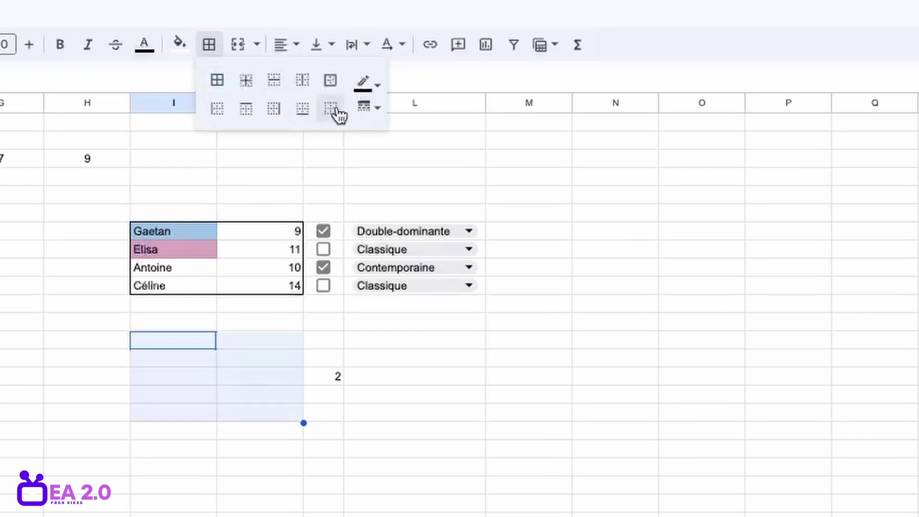
left_click(189, 340)
Outline I19:J23 and switch the outline to medium, then thick line style
left_click(280, 413, "shift")
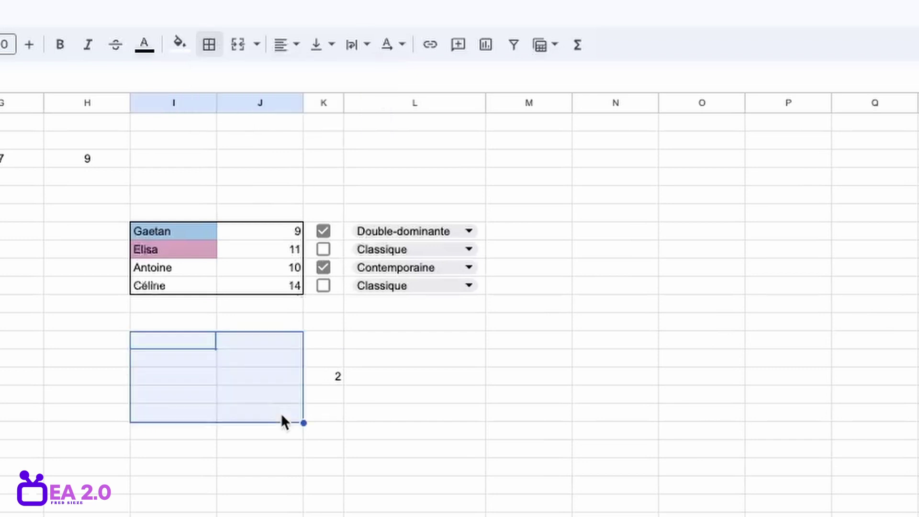
left_click(209, 45)
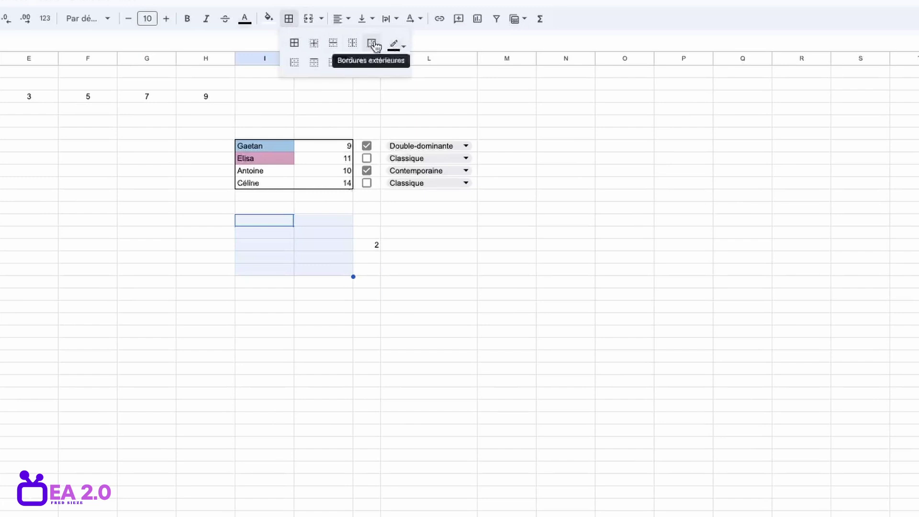
left_click(372, 44)
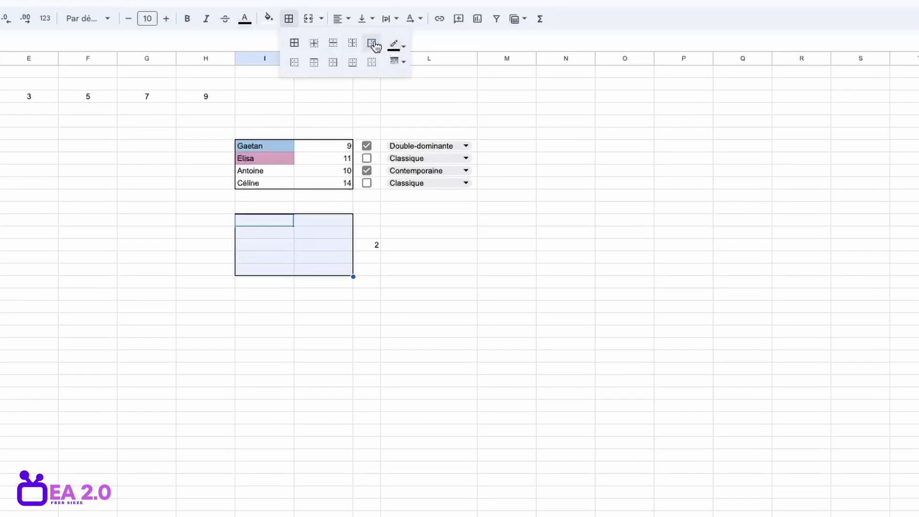
left_click(396, 62)
left_click(421, 92)
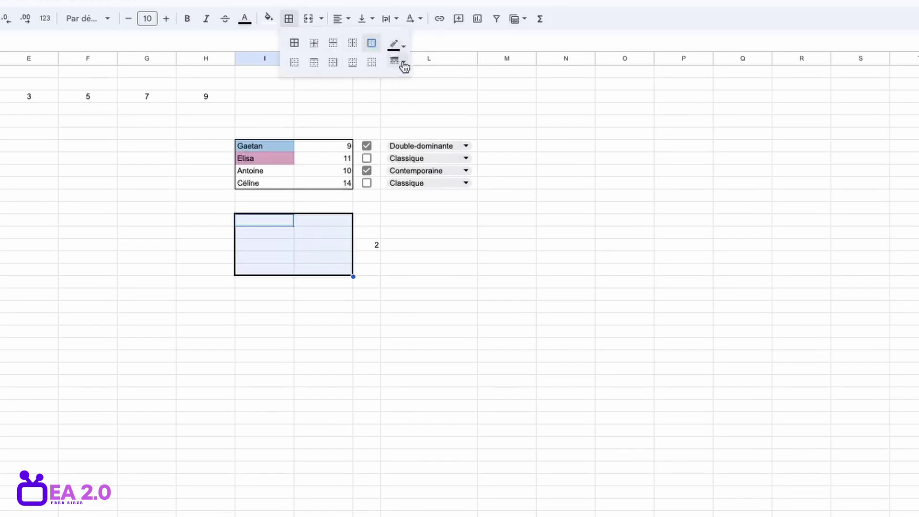
left_click(401, 62)
left_click(421, 107)
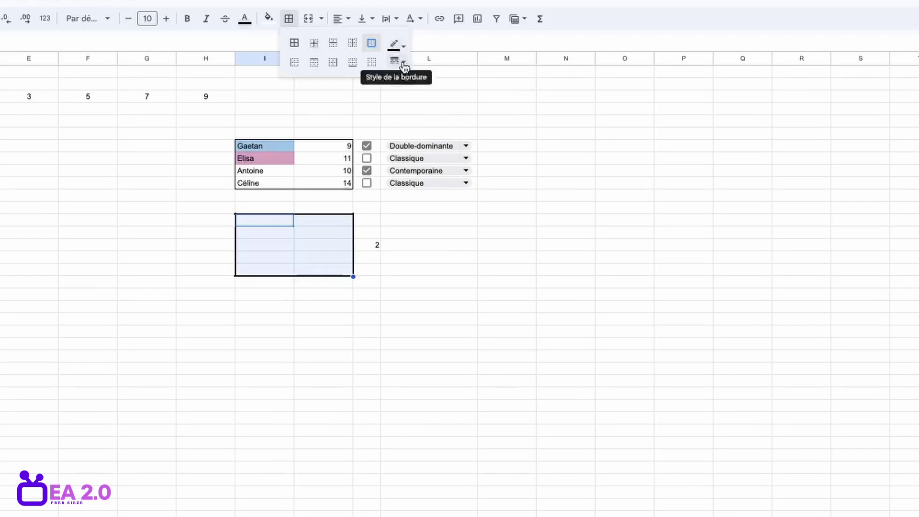
Change the outline to dotted, then thin solid, then remove it entirely
left_click(397, 61)
left_click(427, 123)
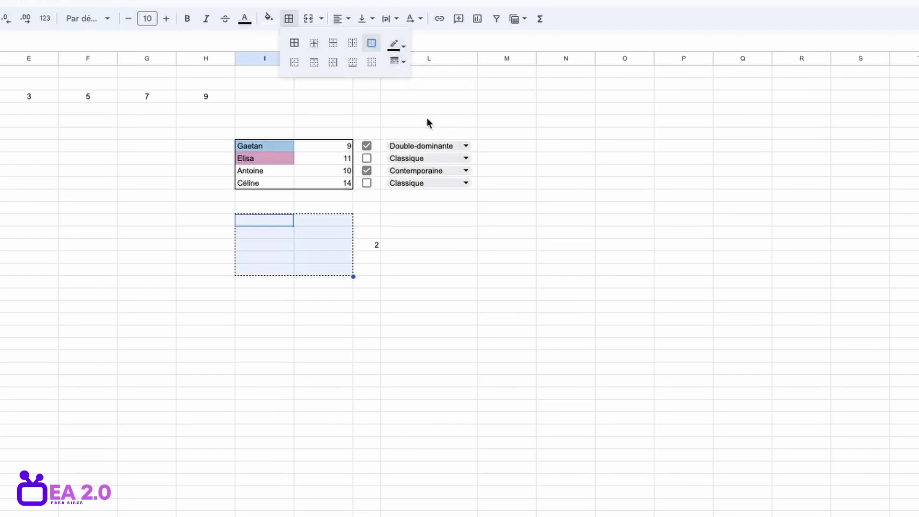
left_click(396, 61)
left_click(421, 80)
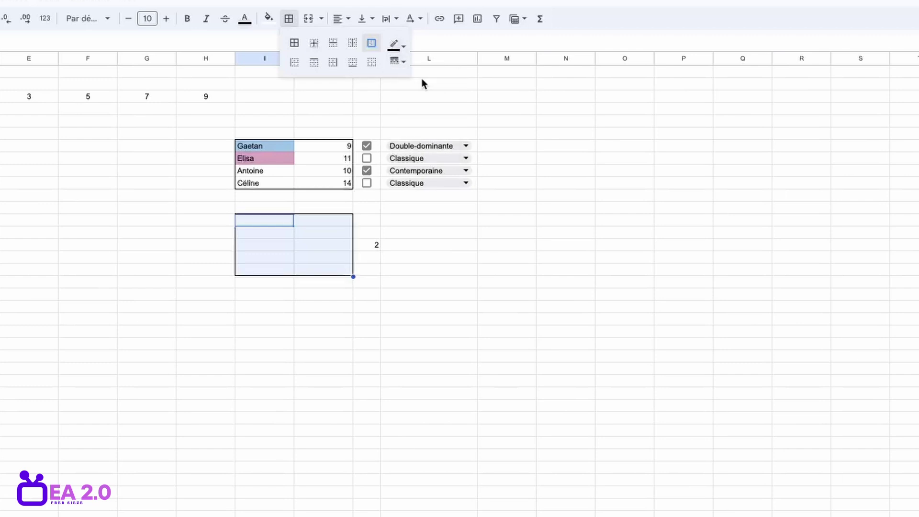
left_click(371, 65)
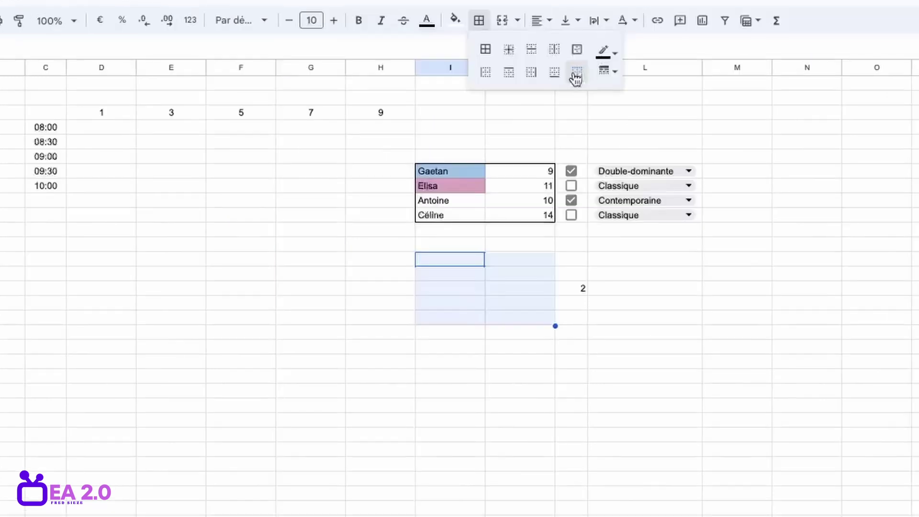
left_click(640, 290)
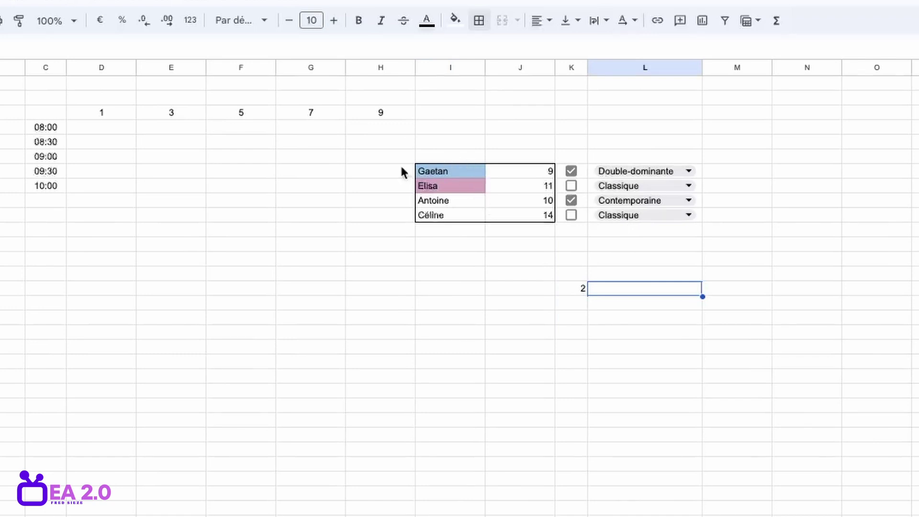
Check the fill colours of I7, I8 and I9 without changing them
left_click(466, 173)
left_click(455, 20)
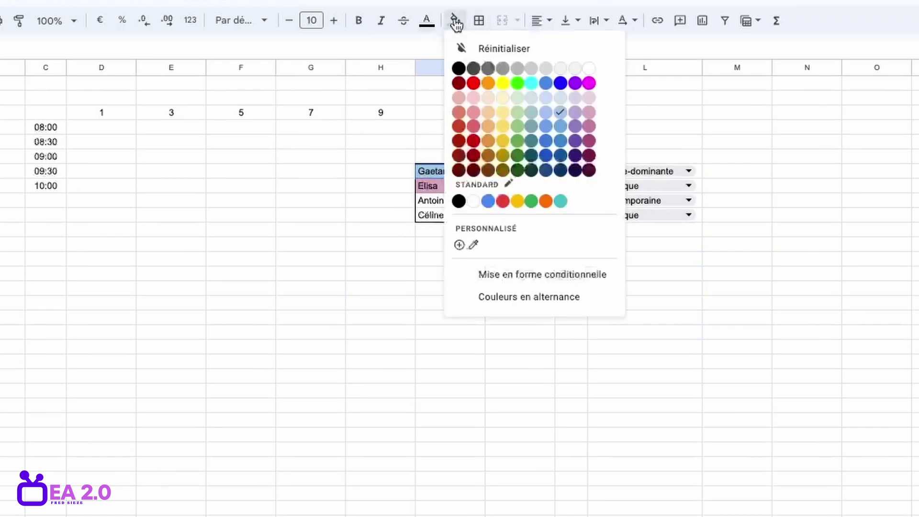
left_click(384, 146)
left_click(443, 187)
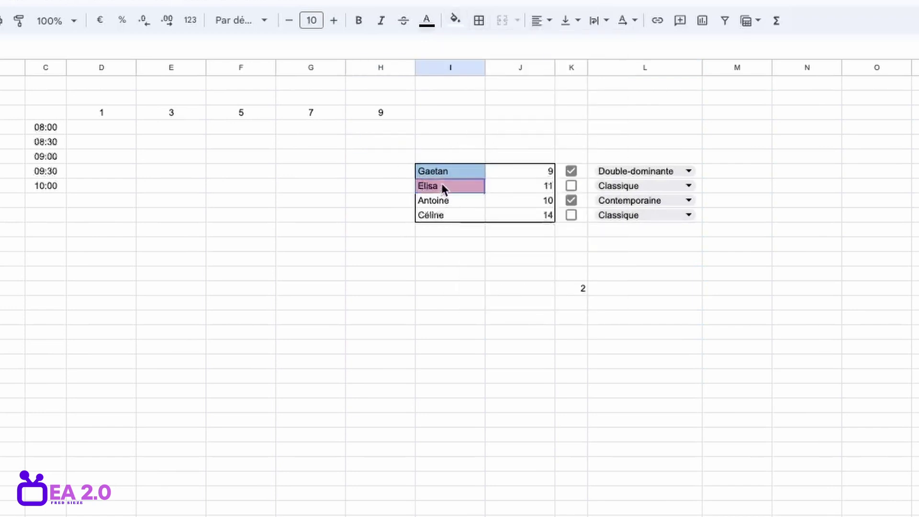
left_click(455, 20)
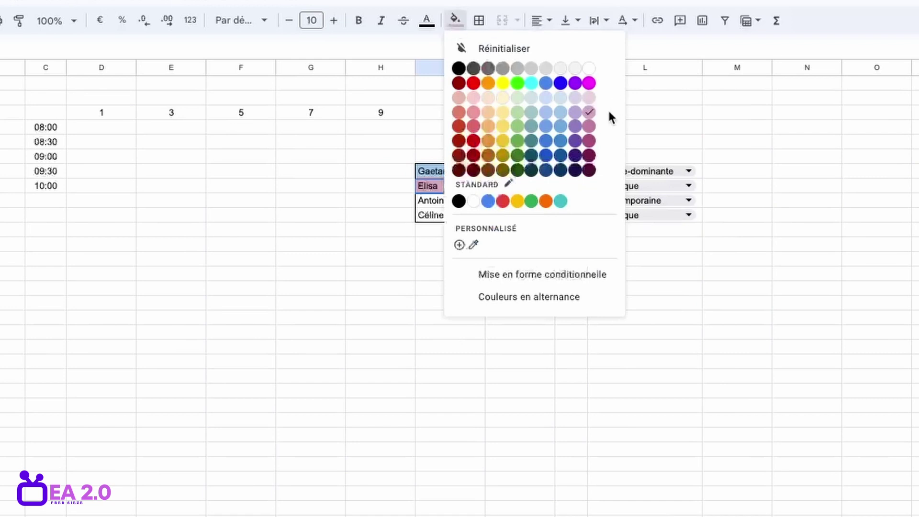
left_click_drag(378, 127, 380, 141)
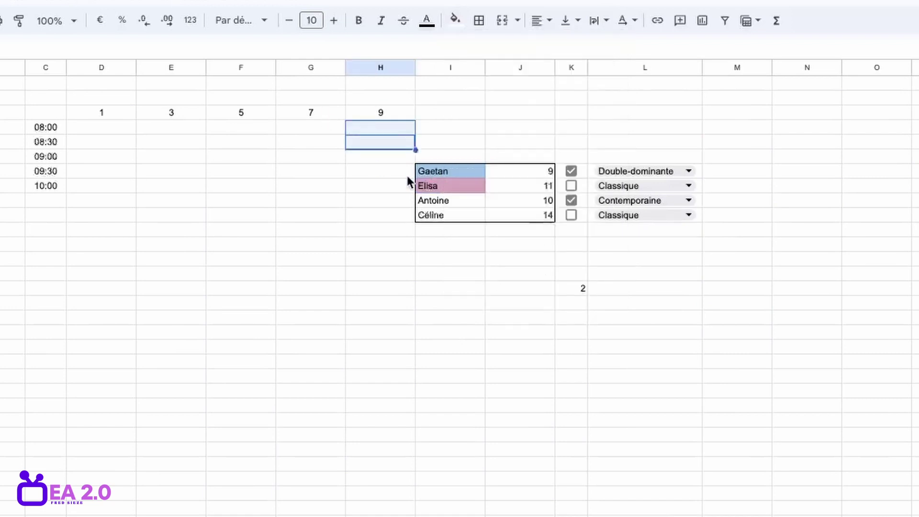
left_click(448, 200)
left_click(457, 21)
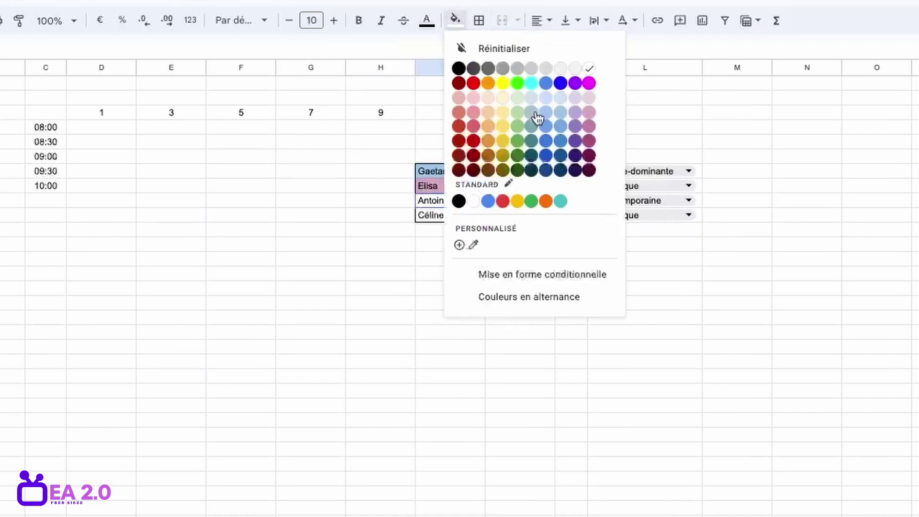
left_click(352, 142)
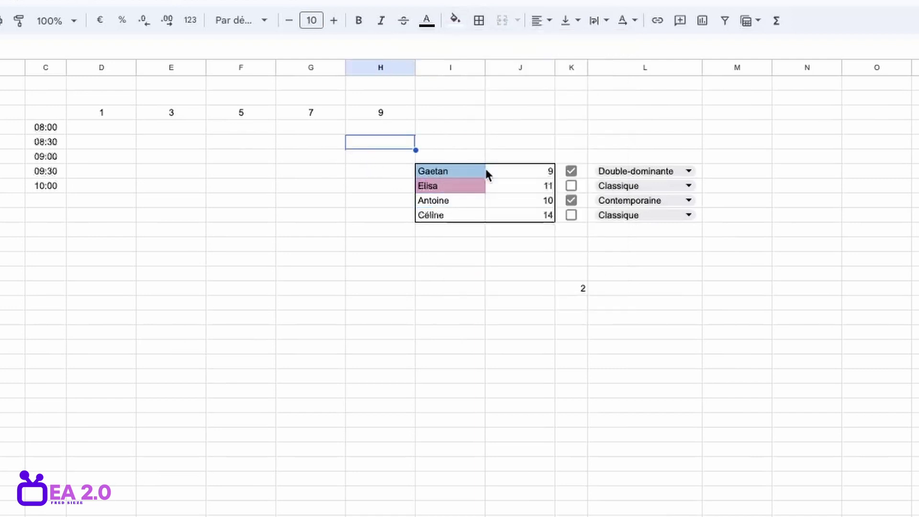
Paint-format I7's blue fill onto I9
left_click(466, 171)
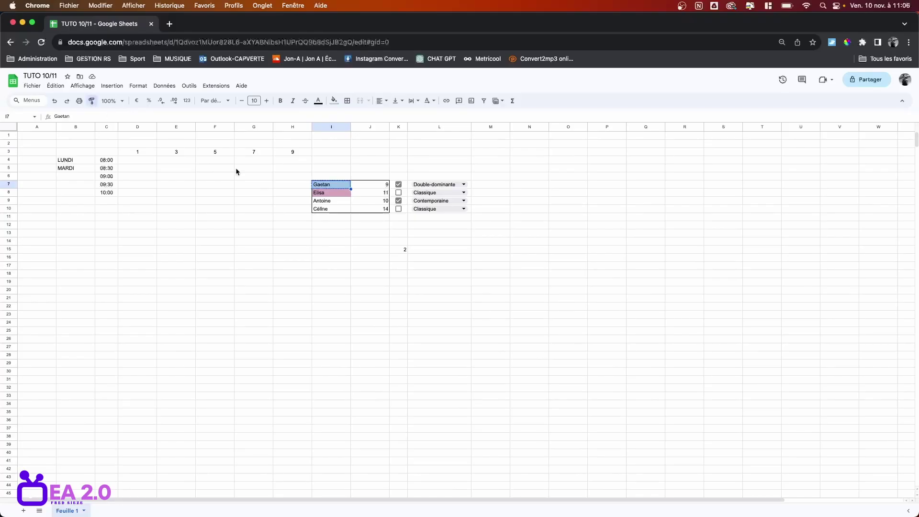
left_click(326, 202)
left_click(350, 235)
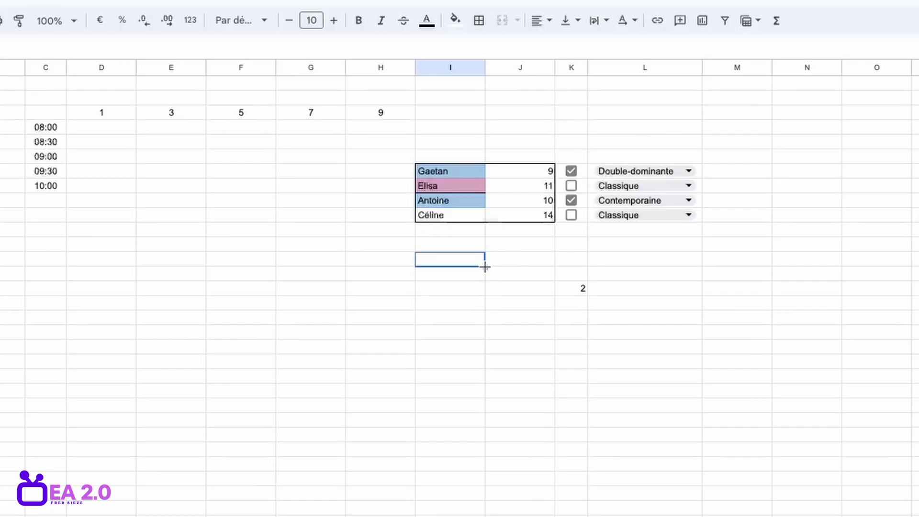
left_click(452, 200)
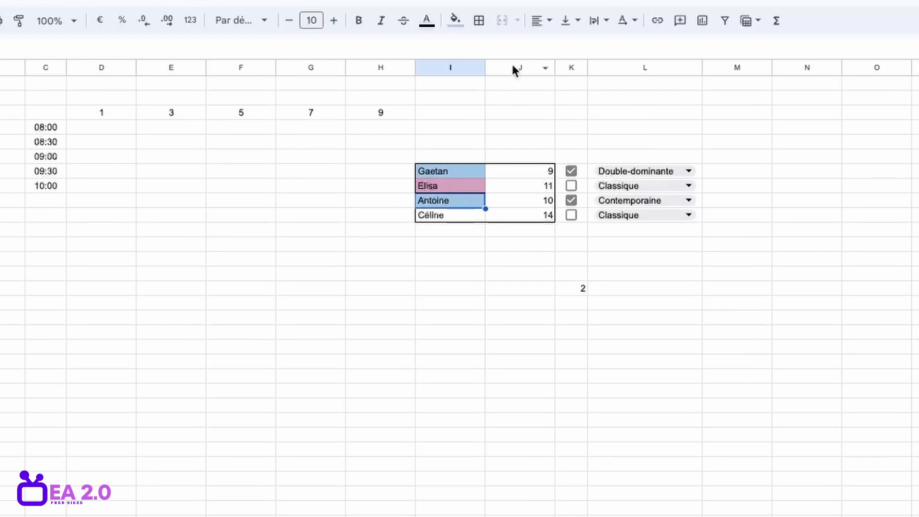
left_click(479, 22)
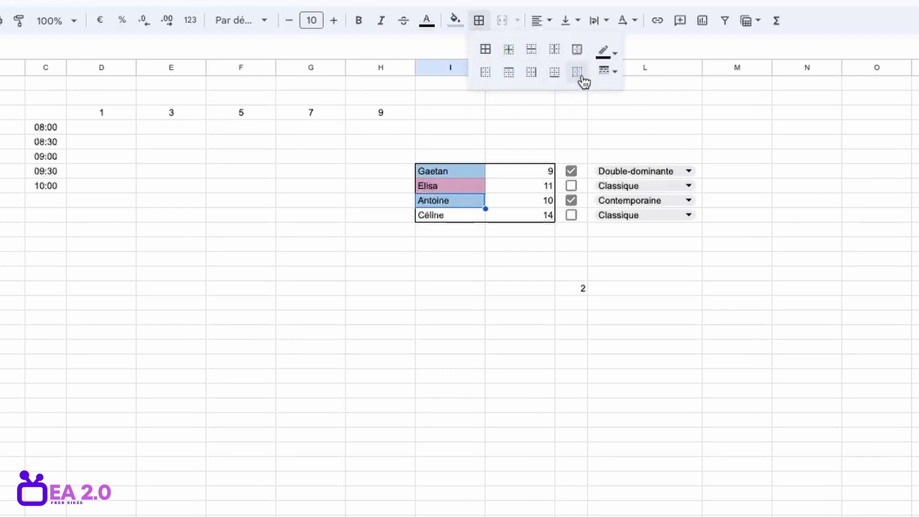
left_click(617, 274)
Put an outer border around the I7:J10 table
left_click_drag(460, 171, 523, 213)
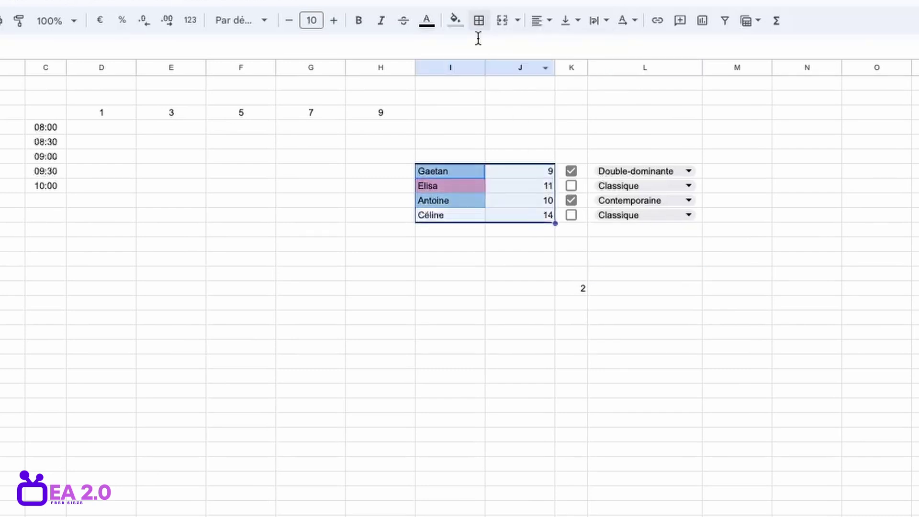
left_click(479, 21)
left_click(575, 52)
left_click(581, 290)
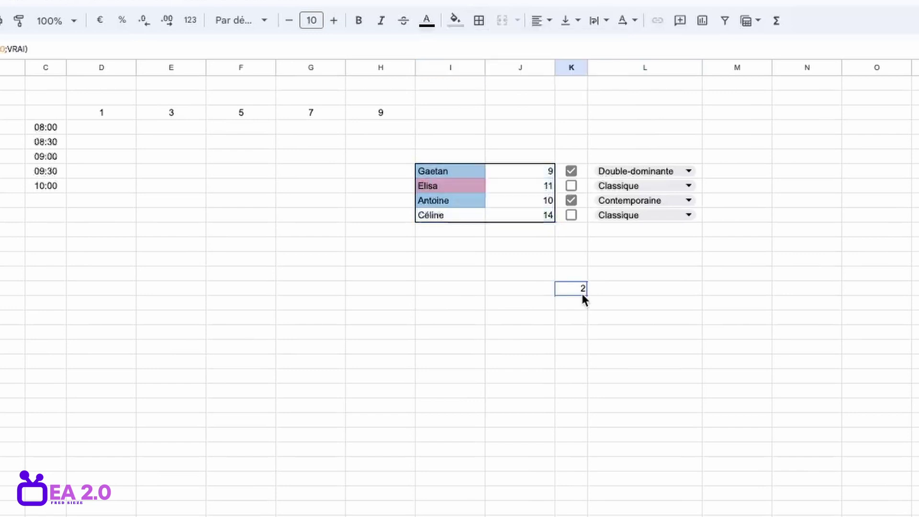
Paint-format I8's pink fill onto I10 and reapply the outer border to I7:J10
left_click(456, 188)
left_click(18, 20)
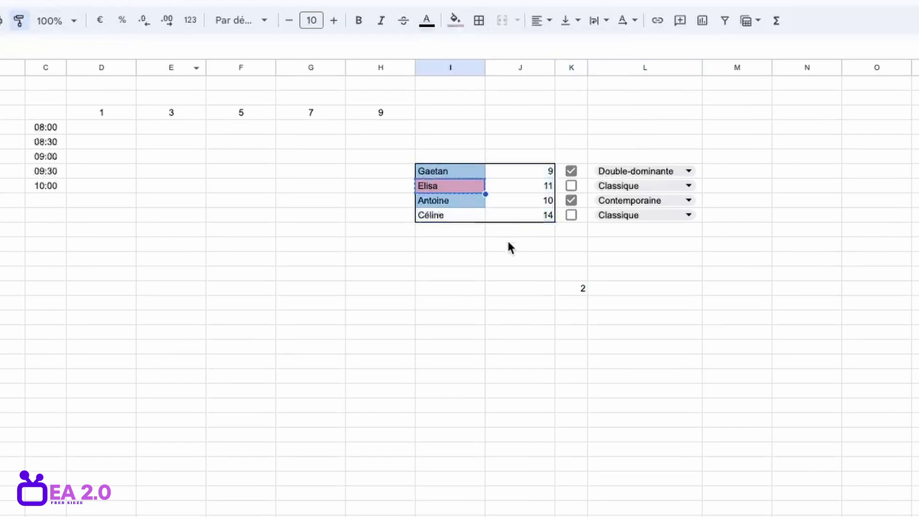
left_click(456, 213)
left_click(508, 306)
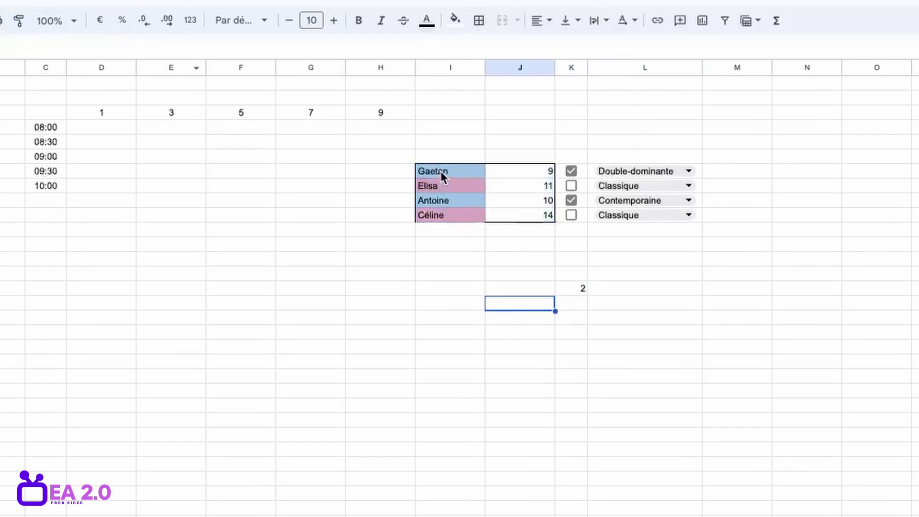
left_click_drag(441, 172, 524, 213)
left_click(479, 20)
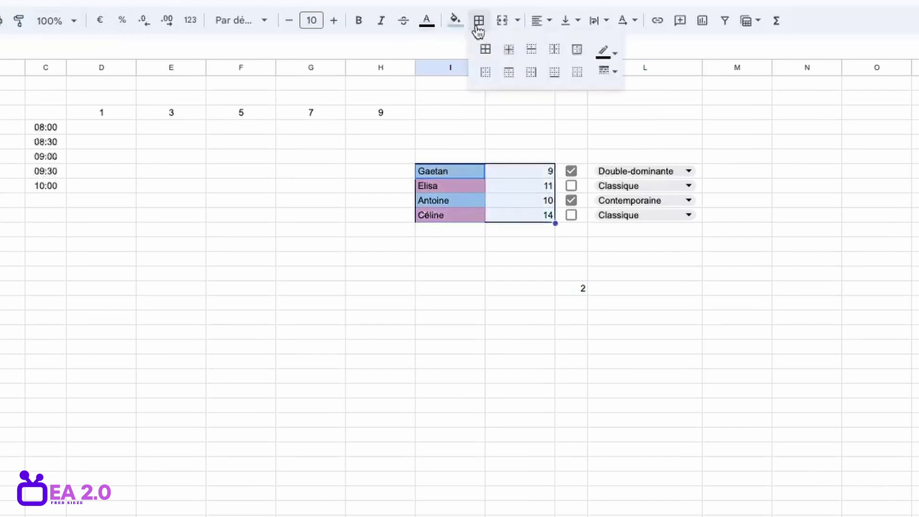
left_click(574, 45)
left_click(598, 373)
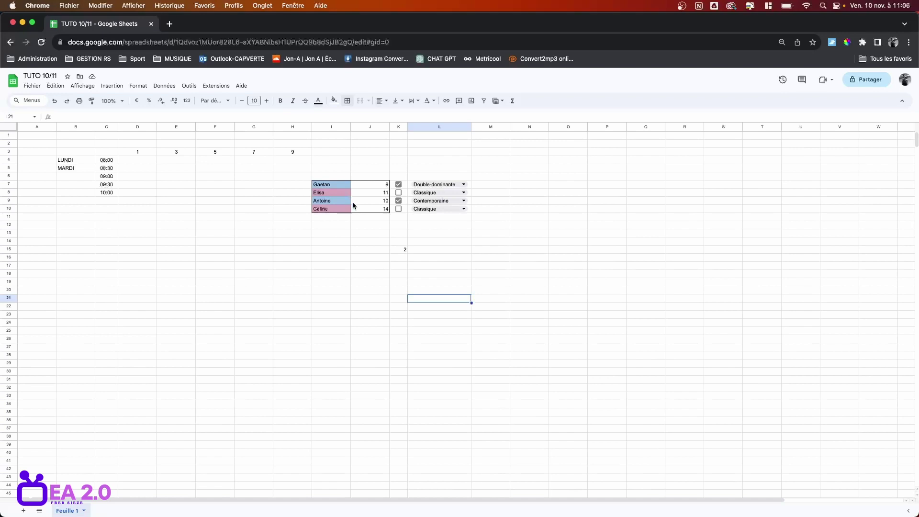
Sort I7:J10 by column J, A to Z, using the advanced range-sort options
left_click_drag(337, 185, 381, 210)
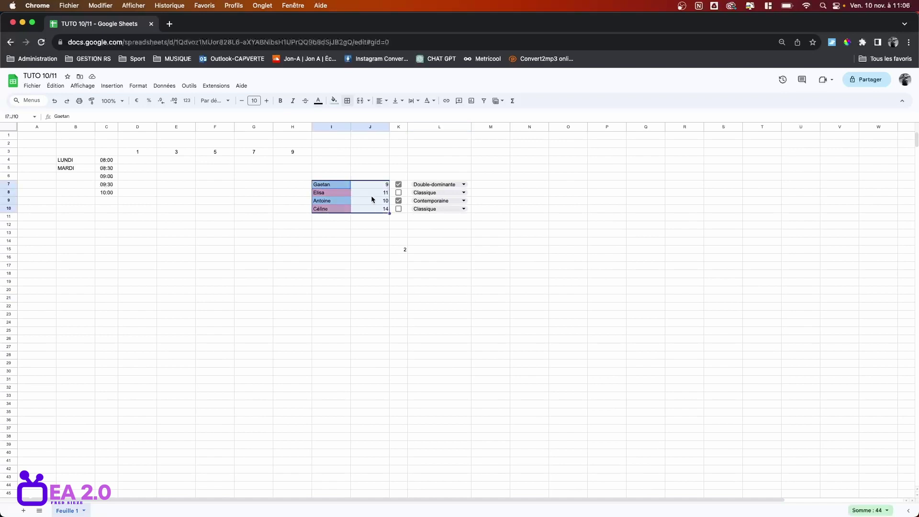
left_click(164, 86)
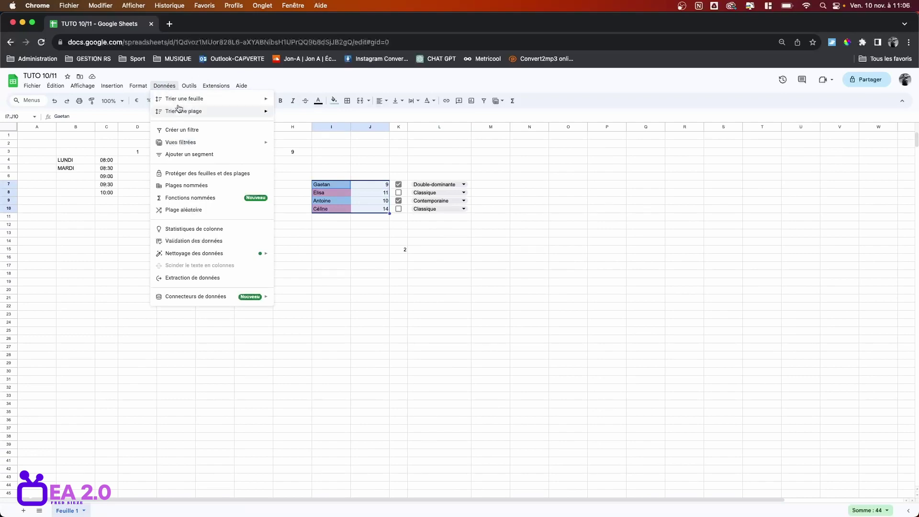
mouse_move(58, 50)
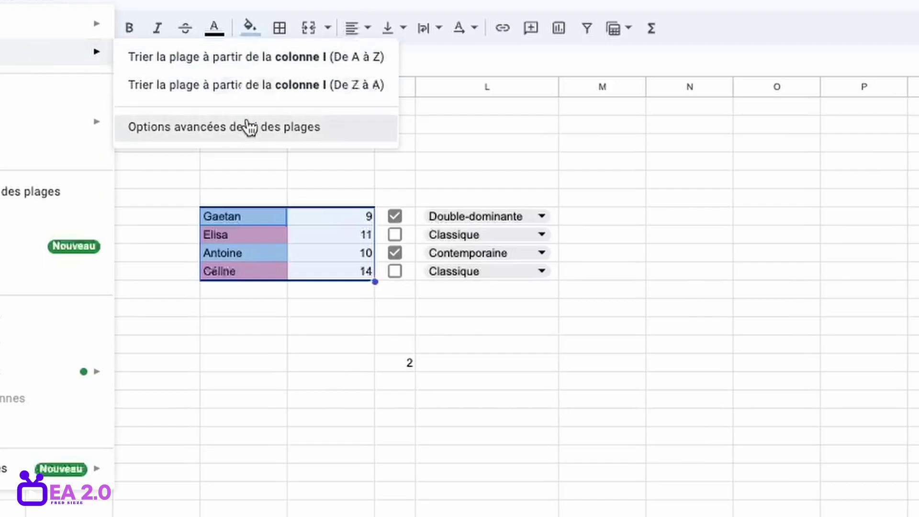
left_click(248, 127)
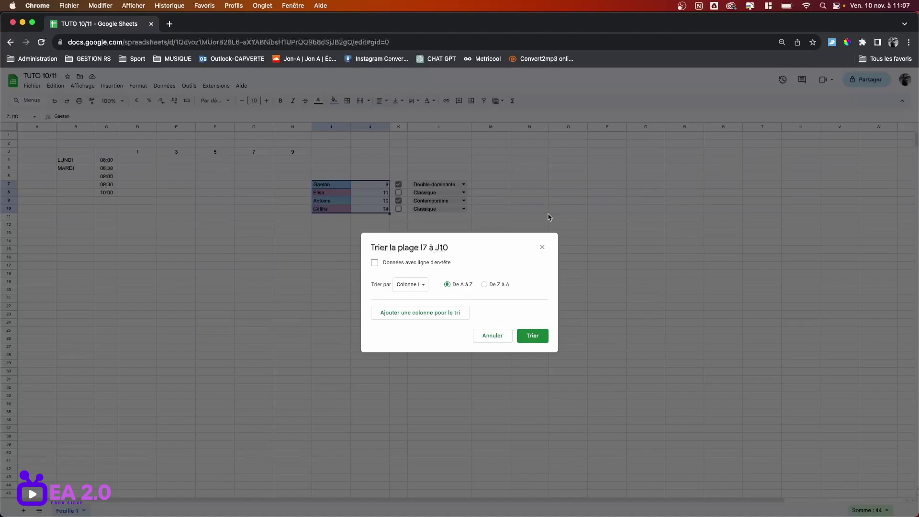
left_click(421, 284)
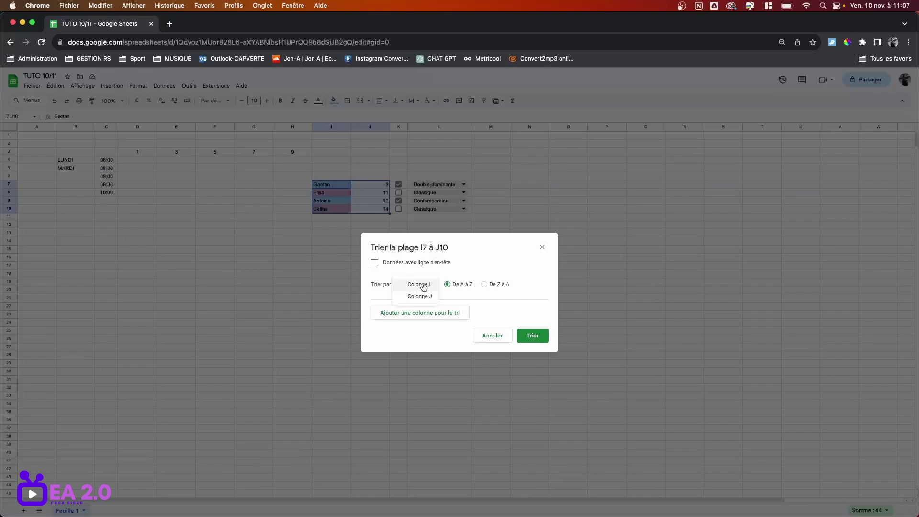
left_click(384, 348)
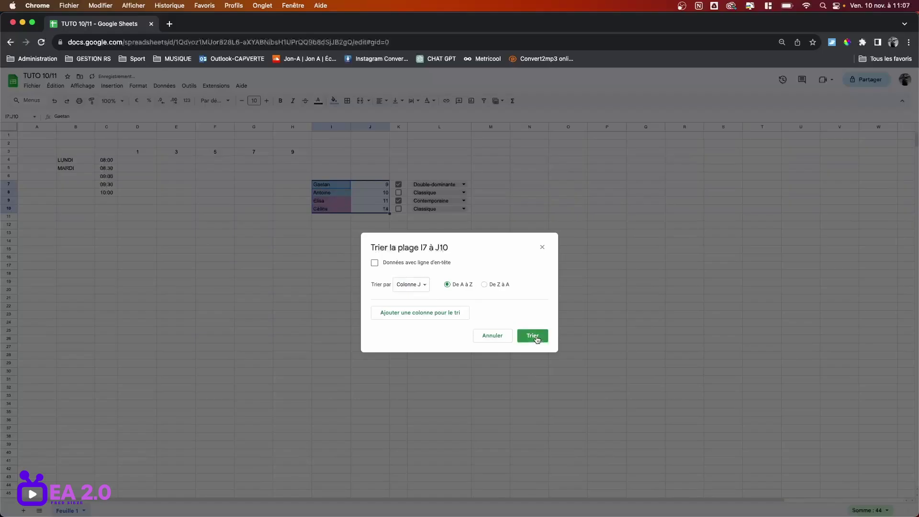
left_click(539, 338)
left_click(613, 283)
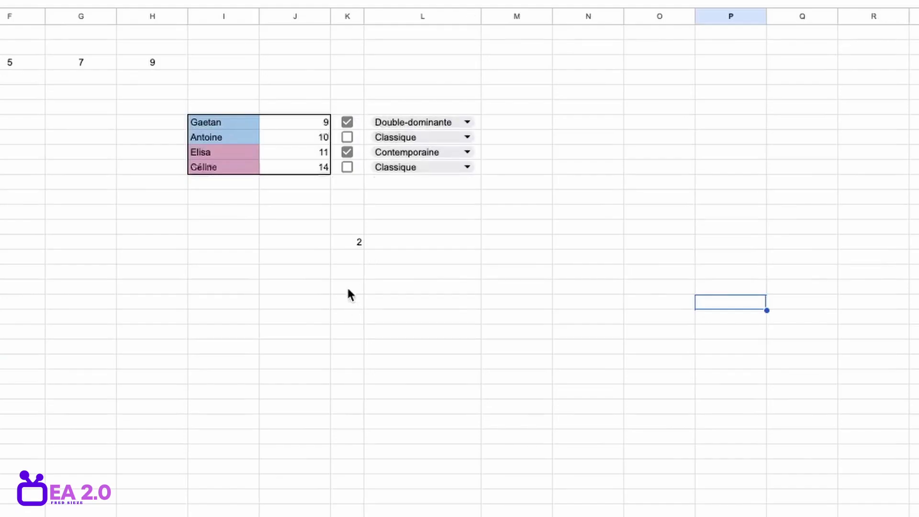
Insert checkboxes into K18:K24
left_click_drag(348, 289, 351, 381)
left_click(111, 86)
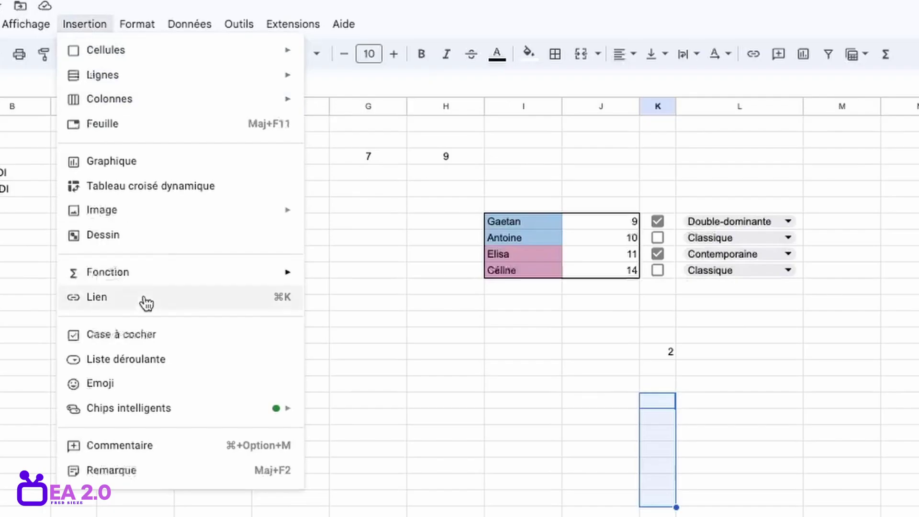
left_click(131, 241)
left_click(323, 241)
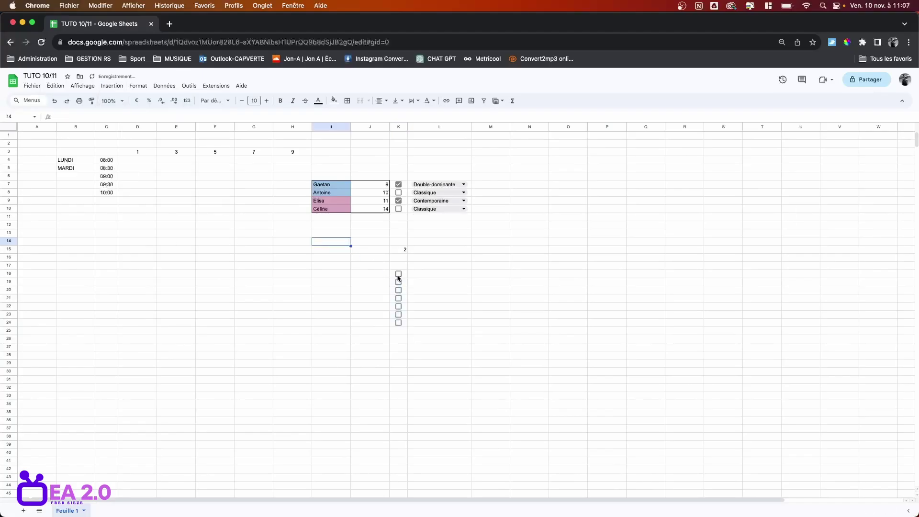
Clear the extra checkboxes from K18:K24
left_click(402, 274)
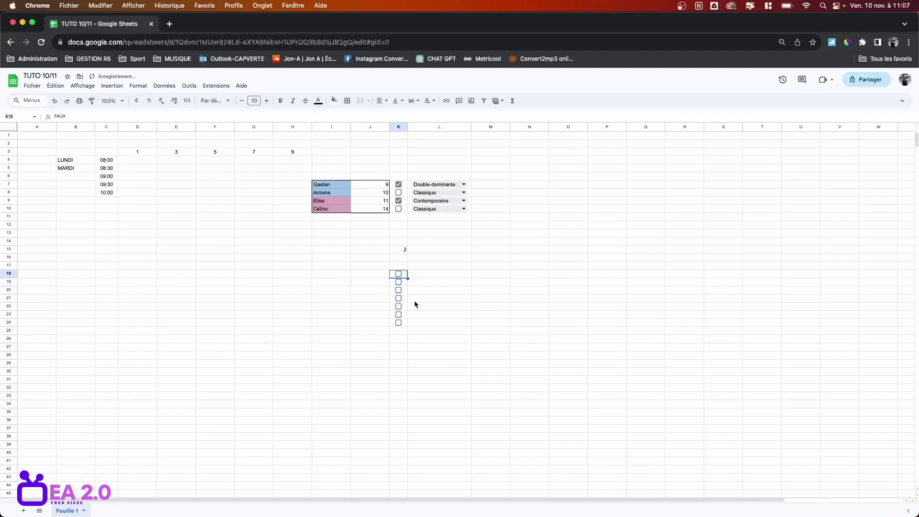
left_click(405, 324, "shift")
key("Delete")
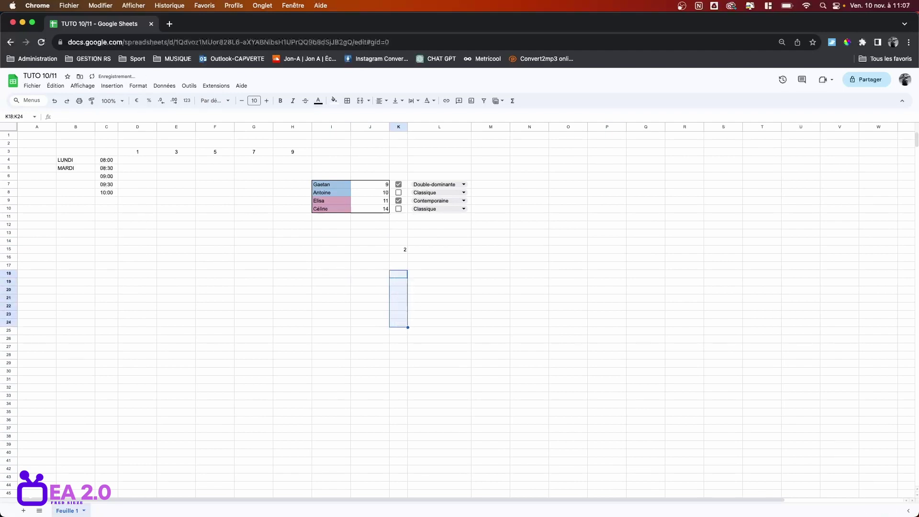
left_click(452, 322)
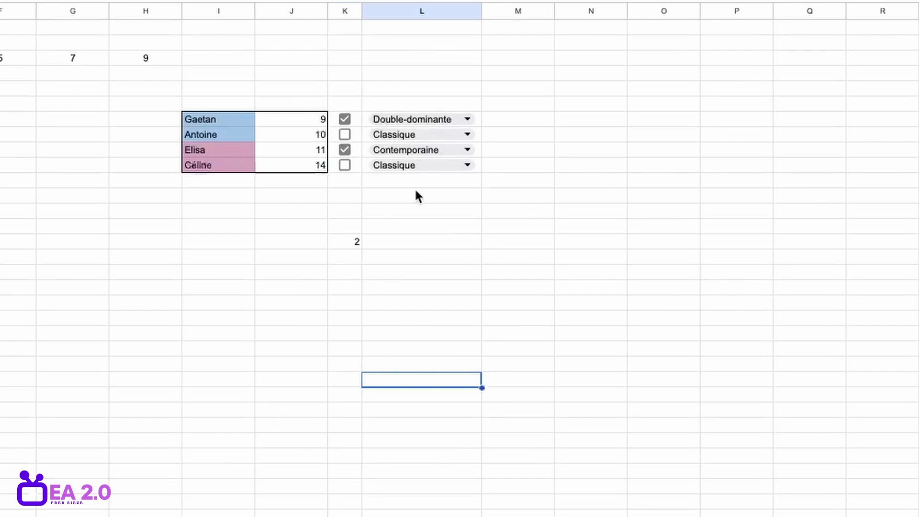
Enter =NB.SI(K7:K10;VRAI) in the cell below the checkboxes
left_click(347, 245)
type("=NB.SI(K7:K10;VRAI)")
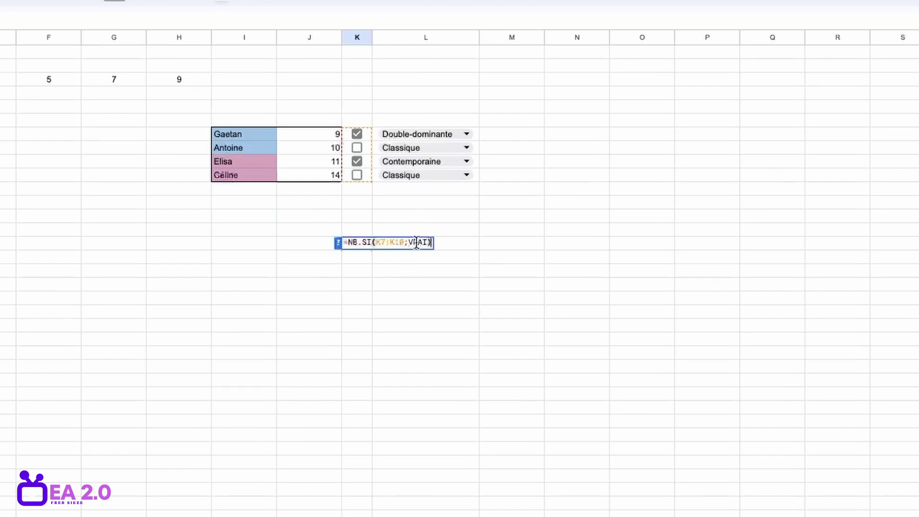
left_click(516, 258)
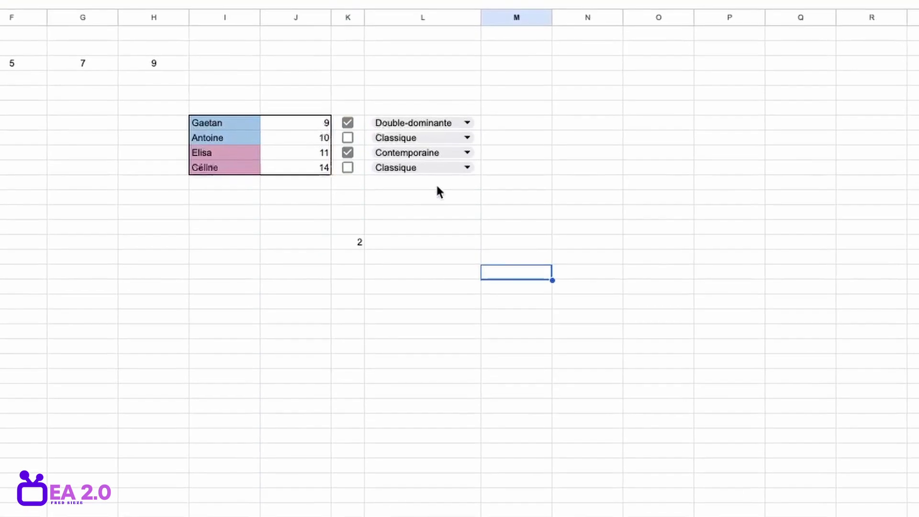
Toggle Elisa's and Antoine's checkboxes to test the count, leaving Elisa unticked
left_click(335, 142)
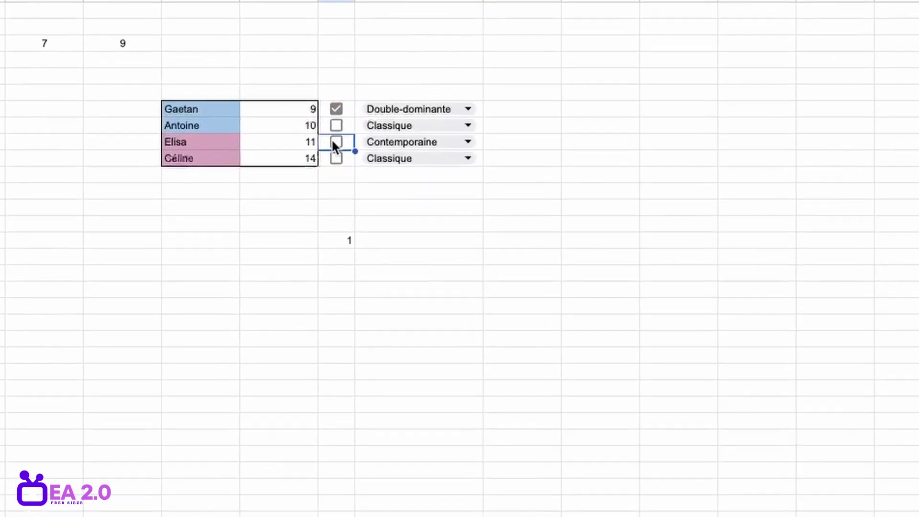
left_click(336, 142)
left_click(335, 125)
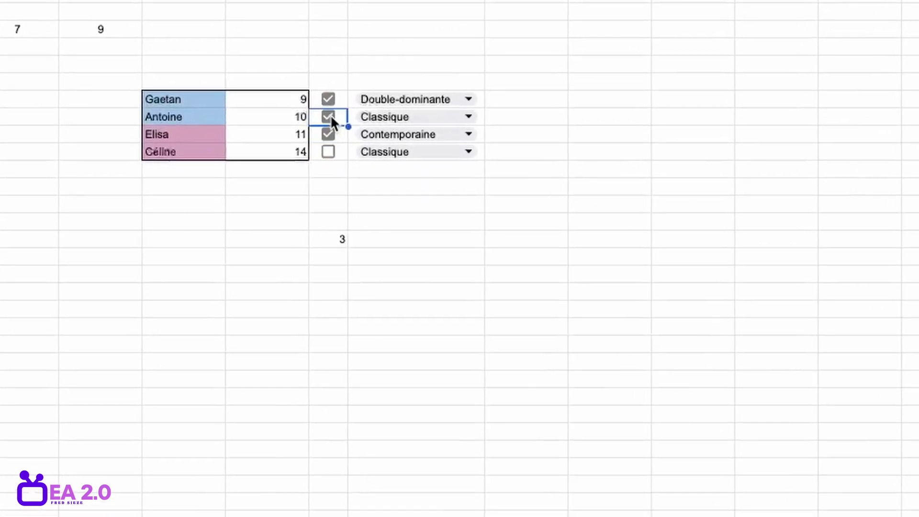
left_click(331, 117)
left_click(399, 200)
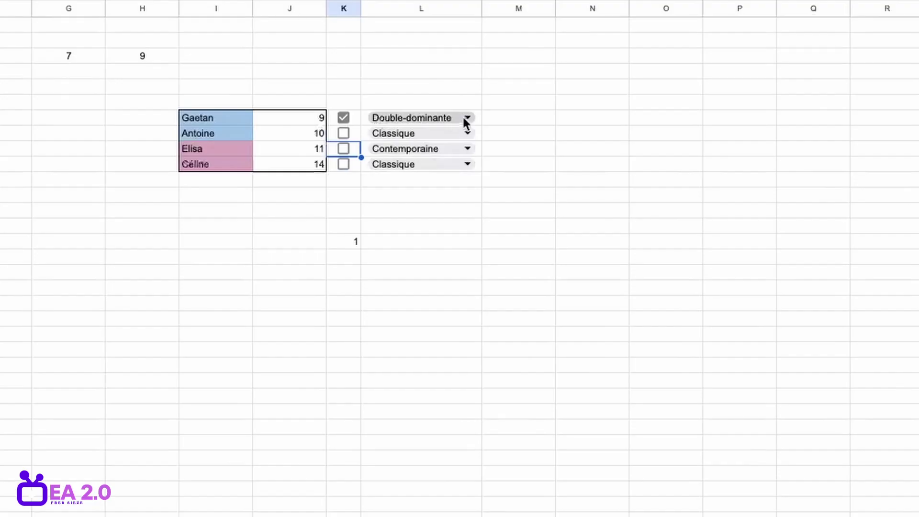
Try Contemporaine and Double-dominante in Gaetan's L7 dropdown, then settle on Classique
left_click(467, 119)
left_click(442, 162)
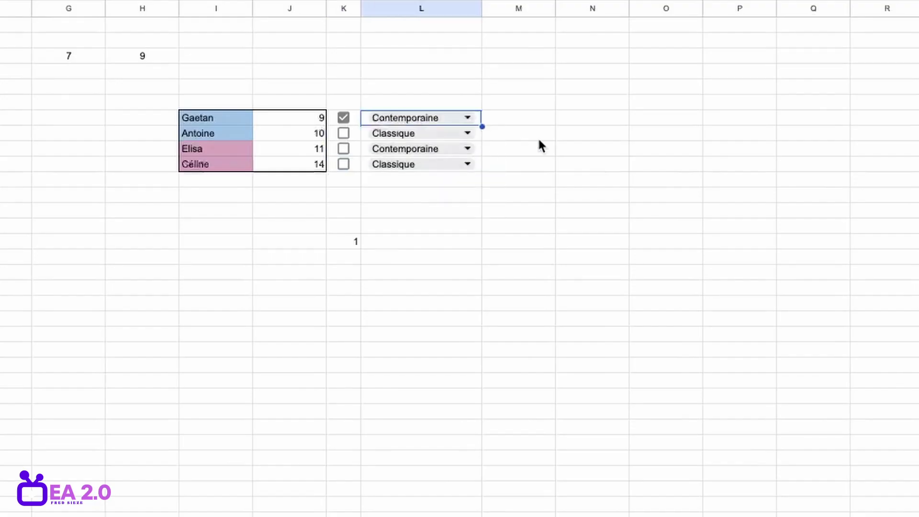
left_click(467, 118)
left_click(412, 184)
left_click(467, 118)
left_click(389, 138)
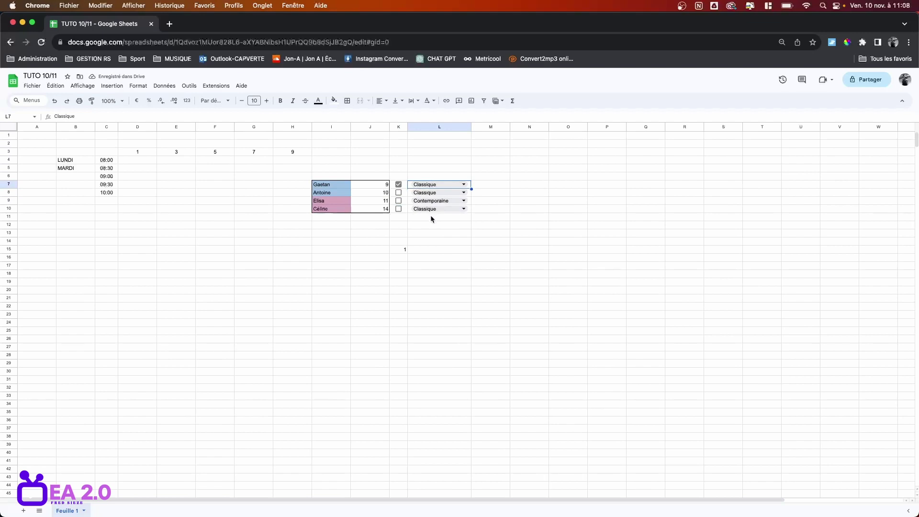
left_click(493, 185)
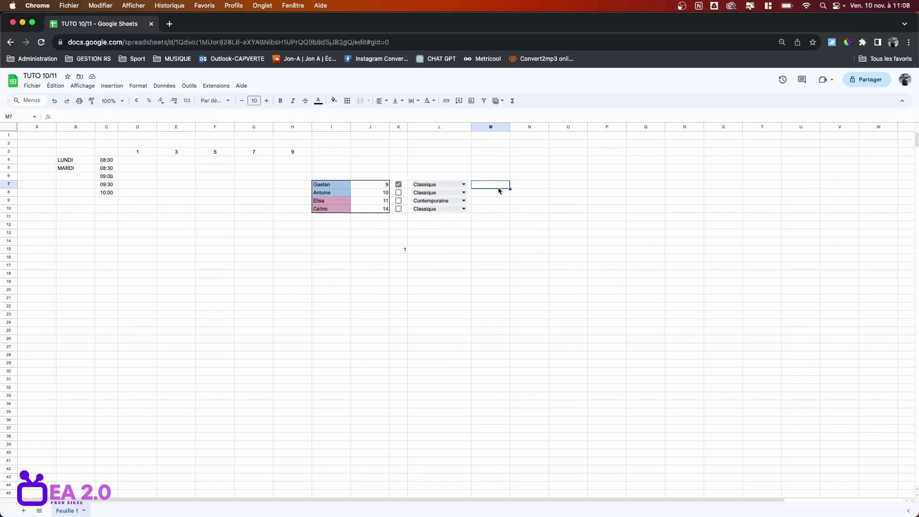
left_click(558, 187)
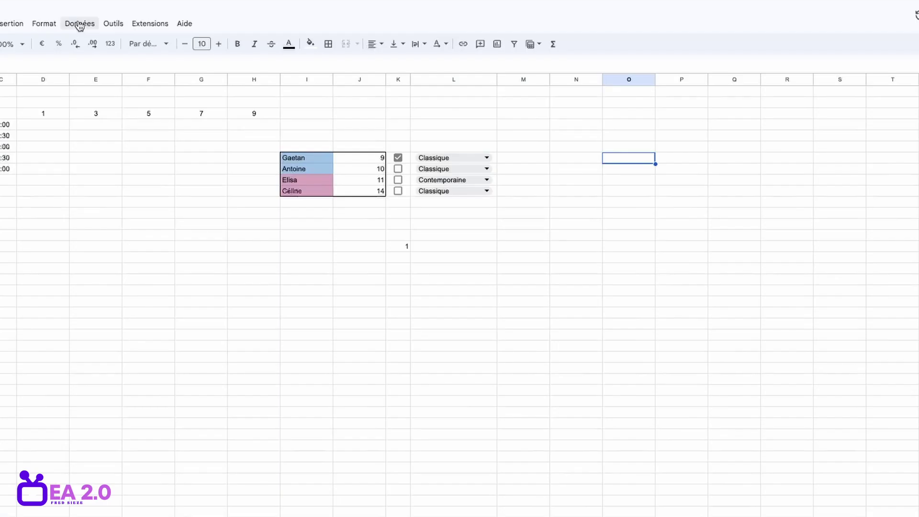
Add a dropdown validation rule on O7 with options Vents, Polyphonique and Cordes
left_click(79, 24)
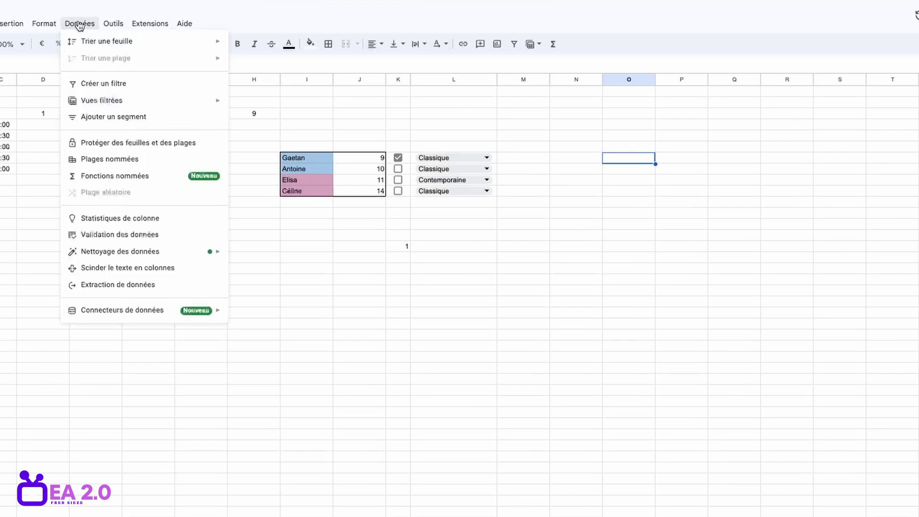
left_click(109, 235)
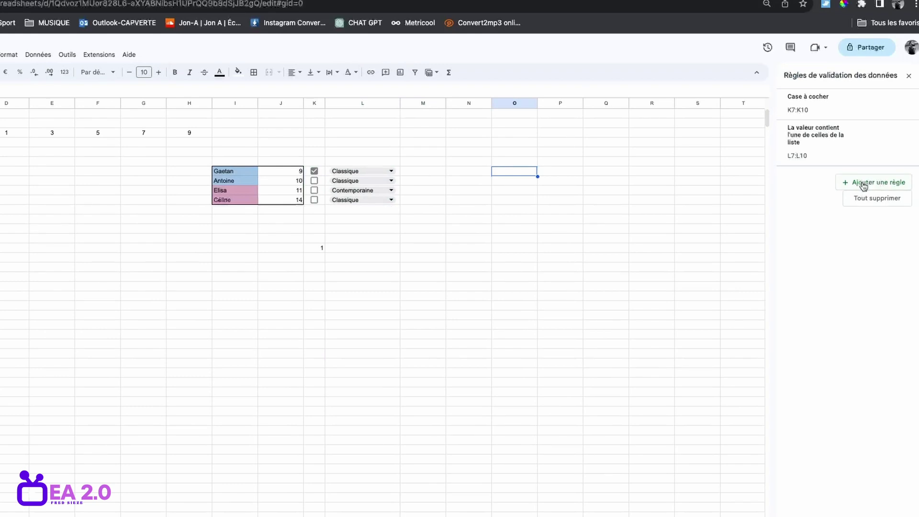
left_click(864, 184)
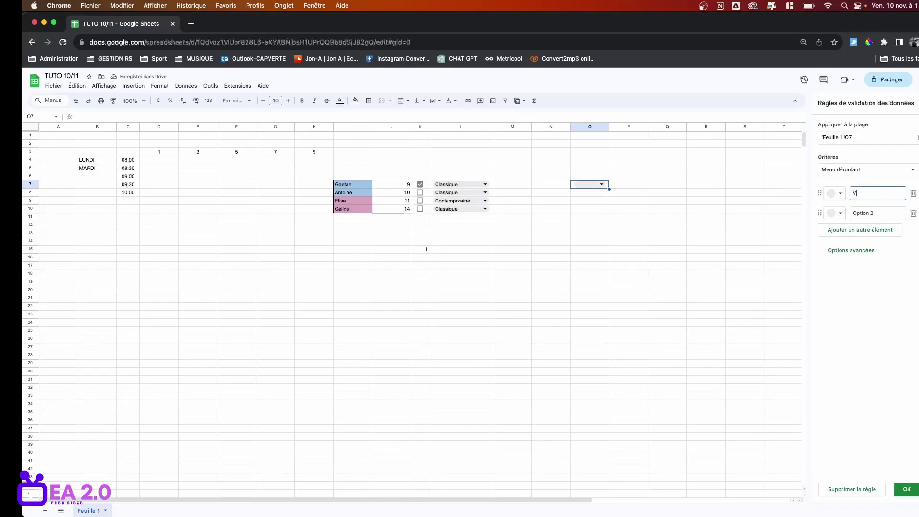
type("Vent")
triple_click(880, 212)
type("Polyphonique")
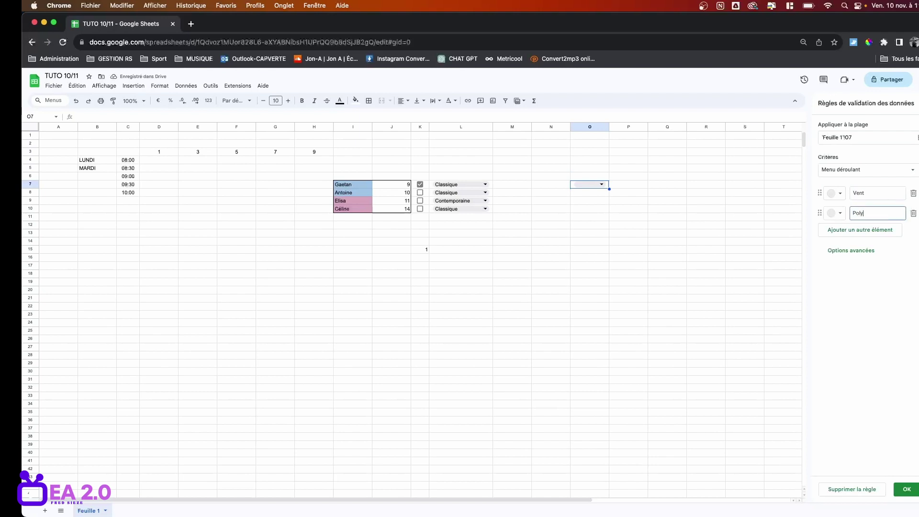
left_click(880, 231)
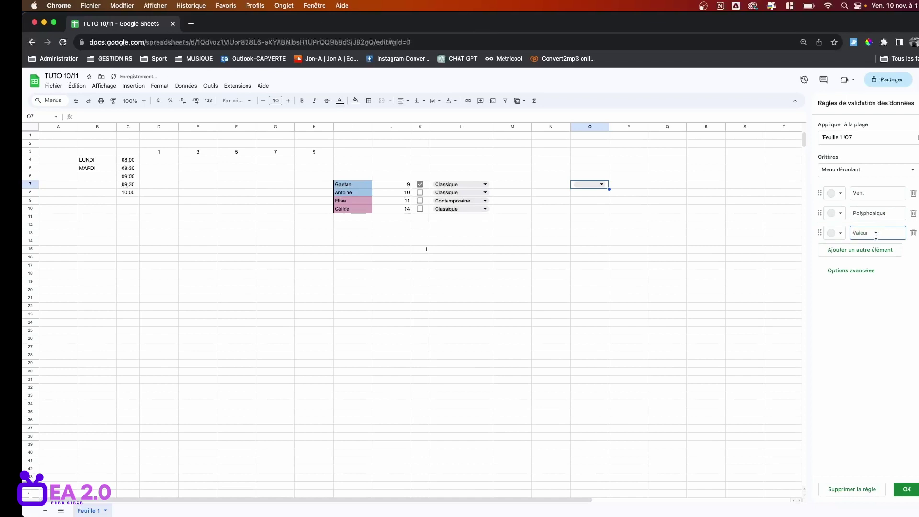
type("Cordes")
left_click(873, 194)
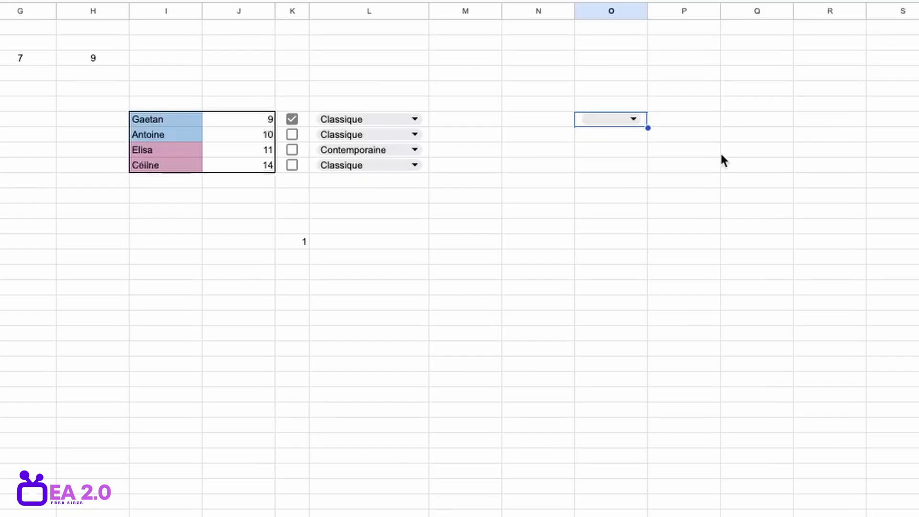
Check O7's dropdown options and copy the dropdown down to O18
left_click(633, 119)
left_click(685, 102)
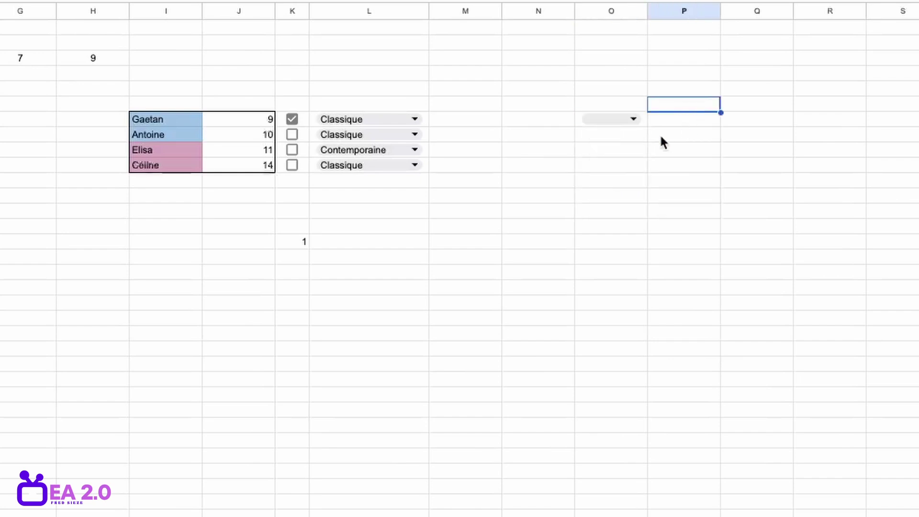
left_click(642, 119)
left_click_drag(647, 128, 633, 286)
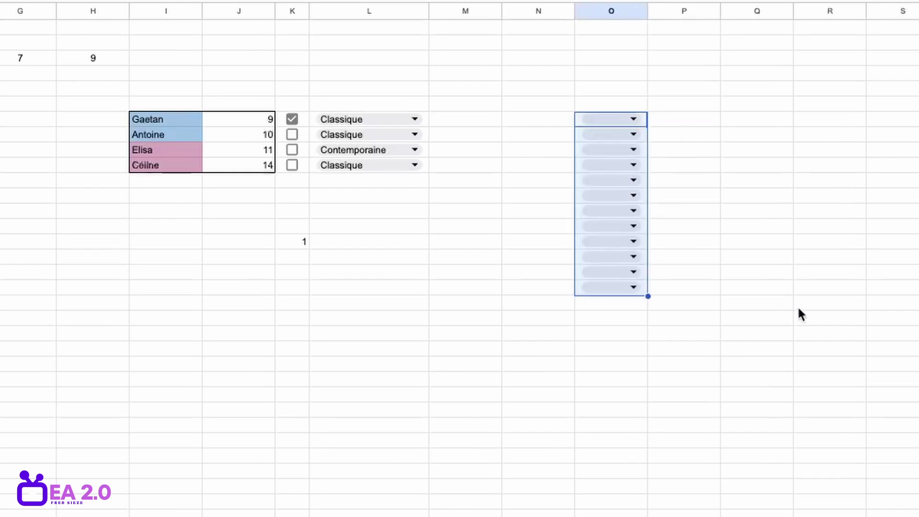
left_click(797, 311)
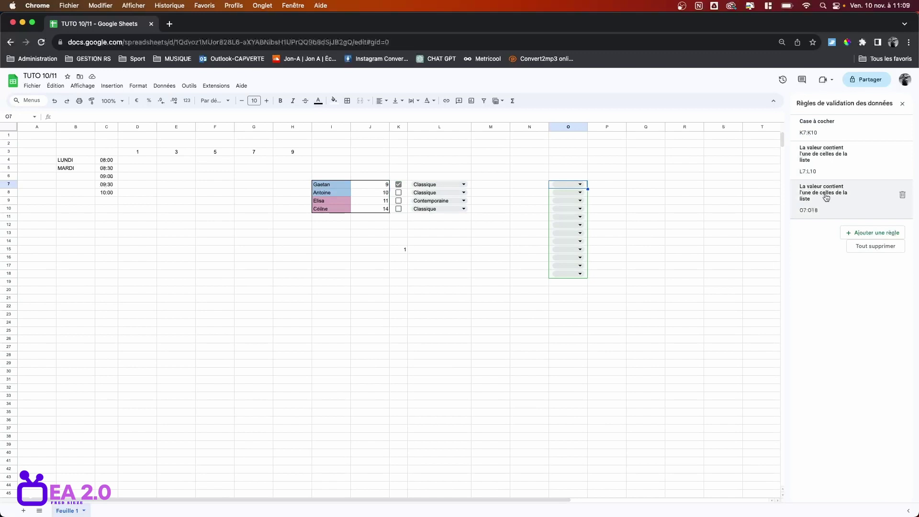
In the O7:O18 rule, colour the Vents, Polyphonique and Cordes chips dark red, brown and blue
left_click(826, 197)
left_click(816, 193)
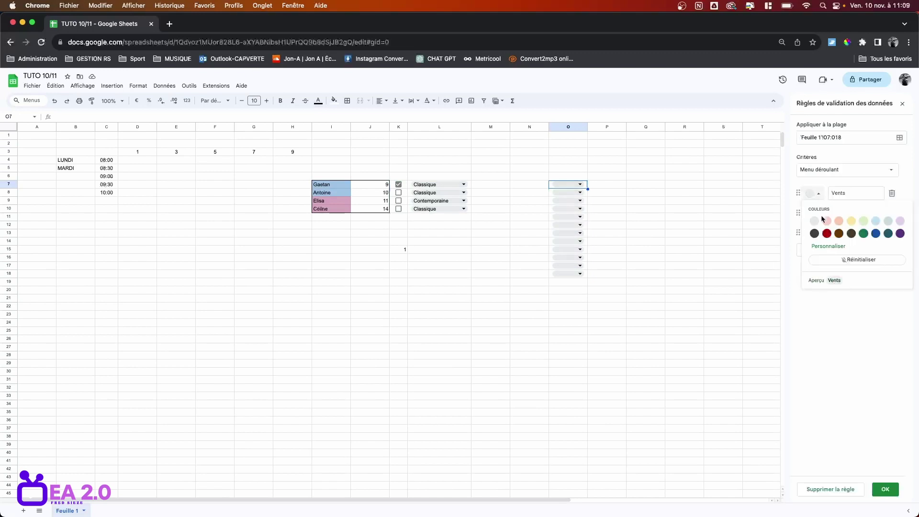
left_click(826, 234)
left_click(818, 214)
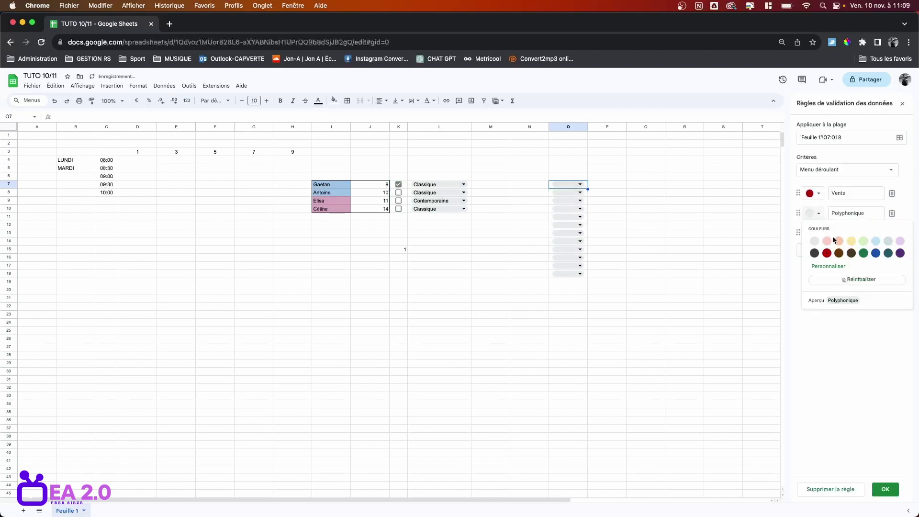
left_click(851, 253)
left_click(851, 233)
type("Cordes")
left_click(812, 233)
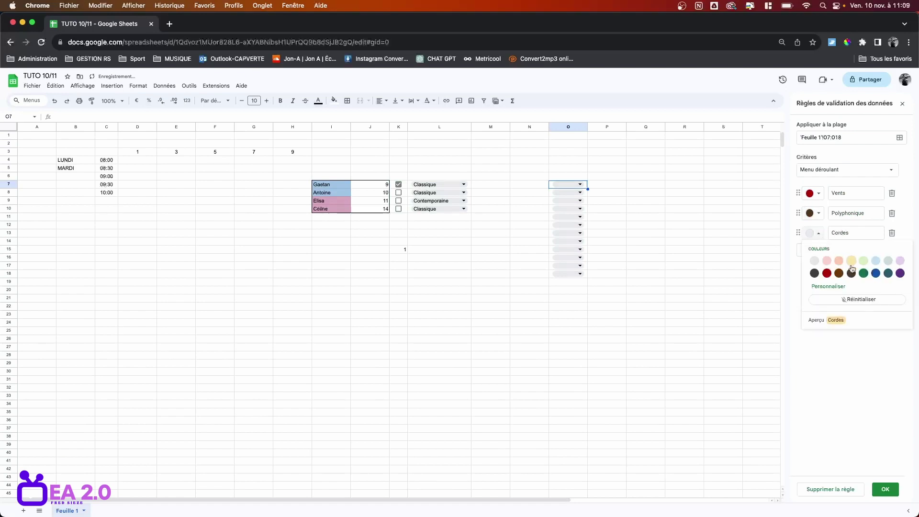
left_click(875, 272)
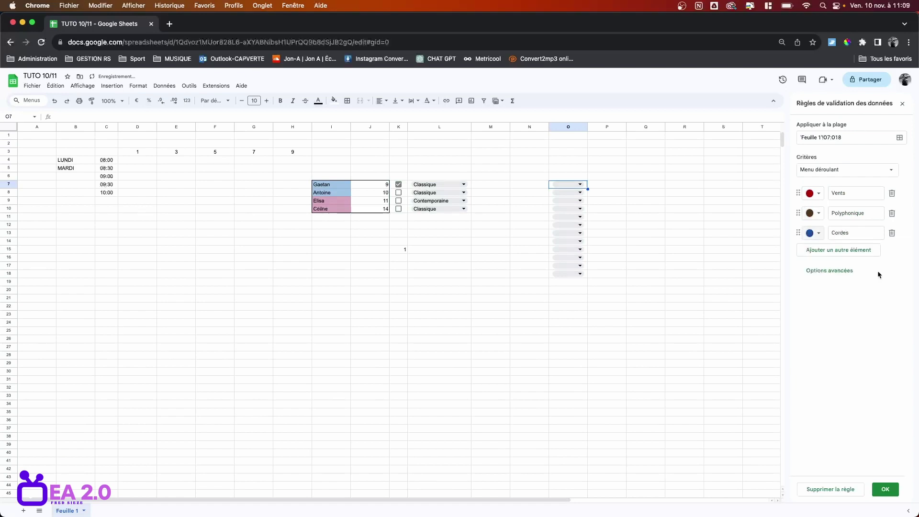
left_click(884, 489)
Copy the O7 dropdown down through O18
left_click(615, 259)
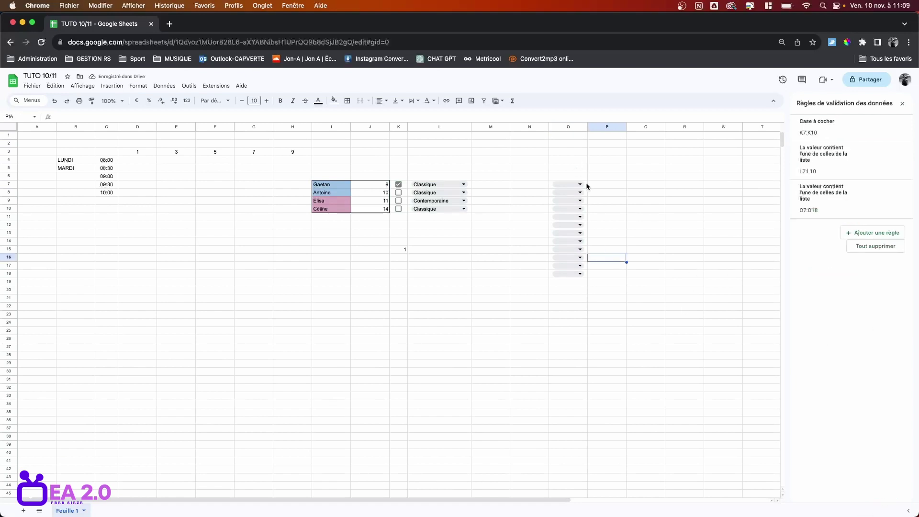
left_click(584, 185)
mouse_move(587, 188)
left_mouse_down()
mouse_move(592, 275)
mouse_move(574, 287)
left_mouse_up()
Set O9 to Polyphonique and widen column O to show the full text
left_click(679, 259)
left_click(555, 163)
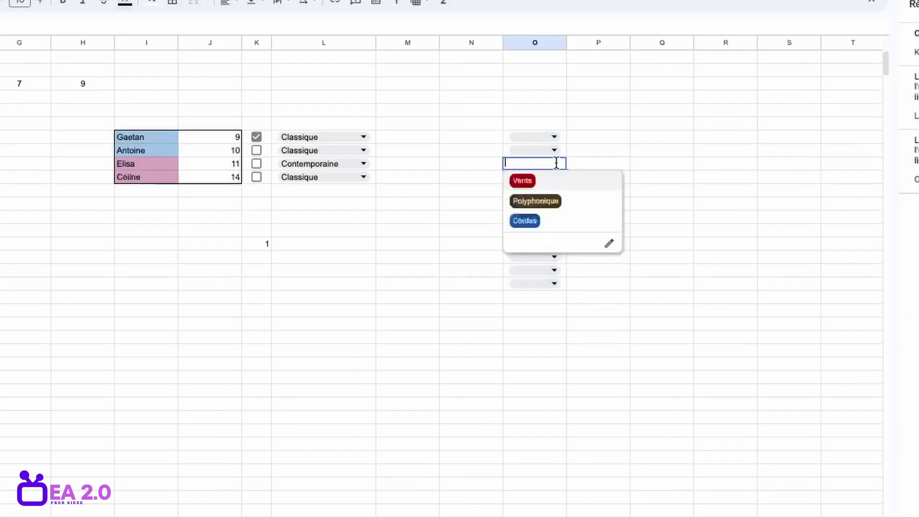
left_click(536, 201)
left_click(785, 191)
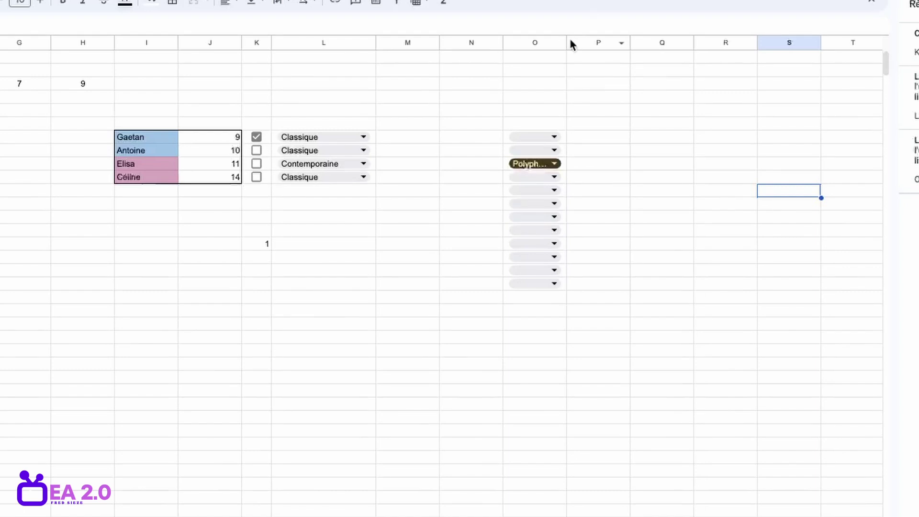
left_click_drag(567, 42, 602, 43)
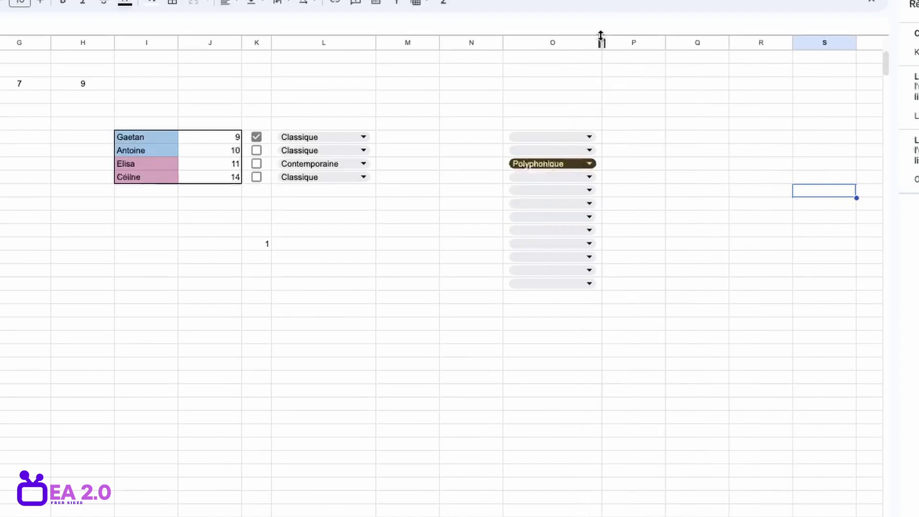